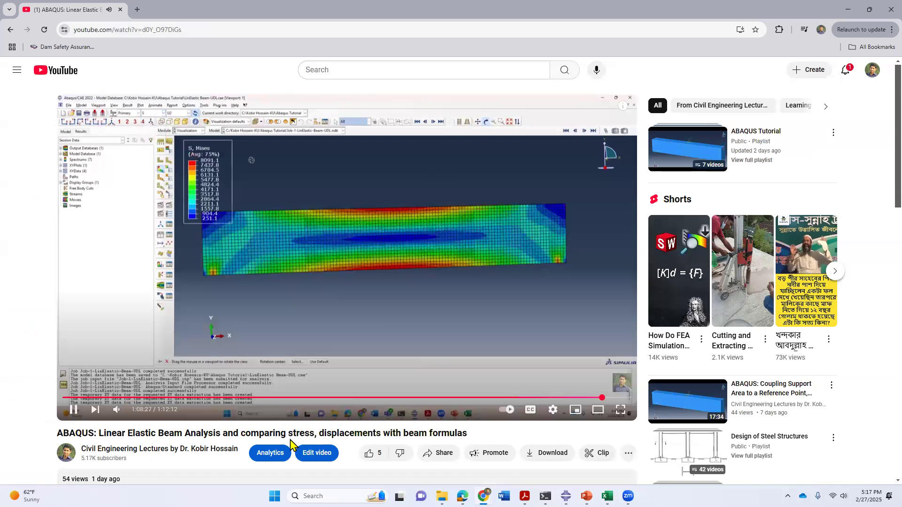
Step: Pause the beam analysis video and switch to the Abaqus/CAE window containing the LinElastic Beam-UDL model
click(74, 410)
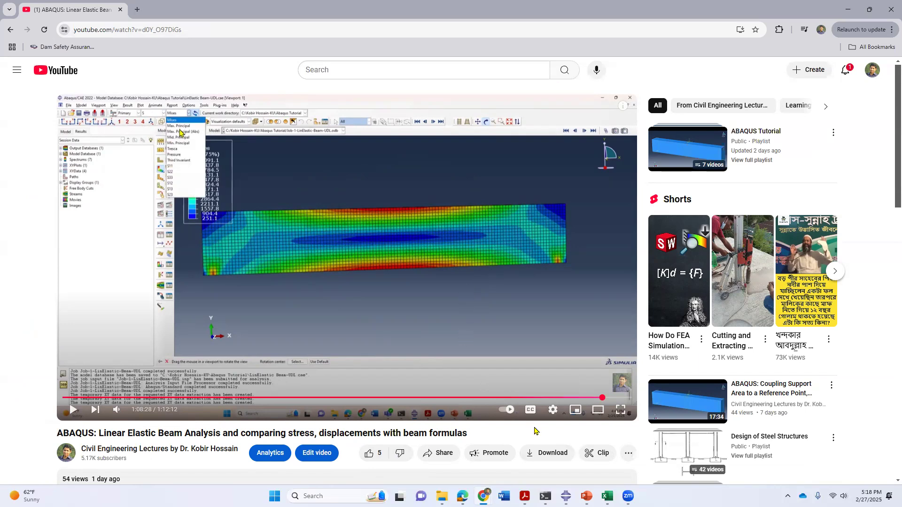
mouse_move(566, 496)
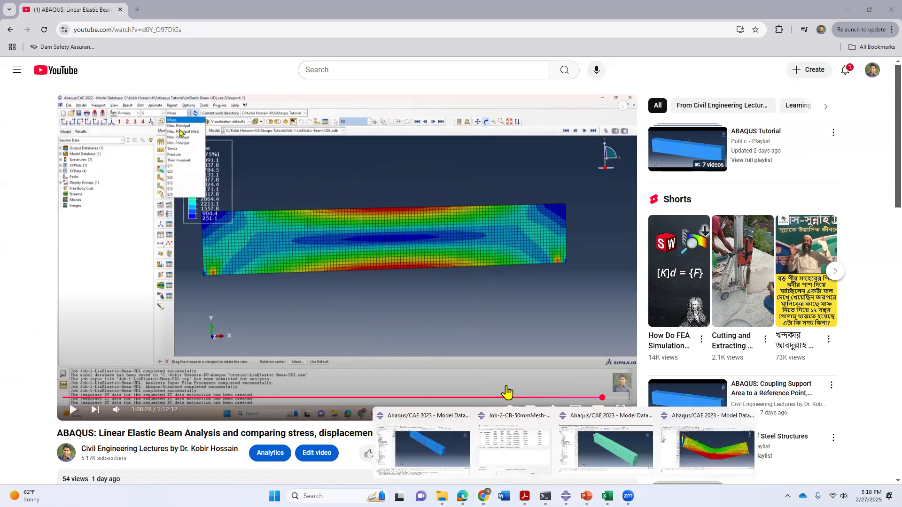
click(614, 442)
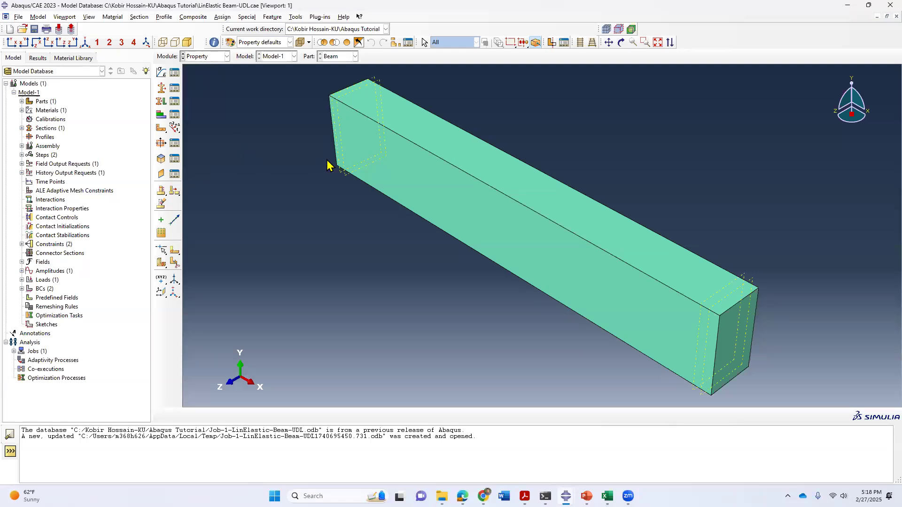
Step: Check the beam in the Part module, return to the Property module and open the Steel material for editing
click(207, 56)
click(203, 67)
click(207, 56)
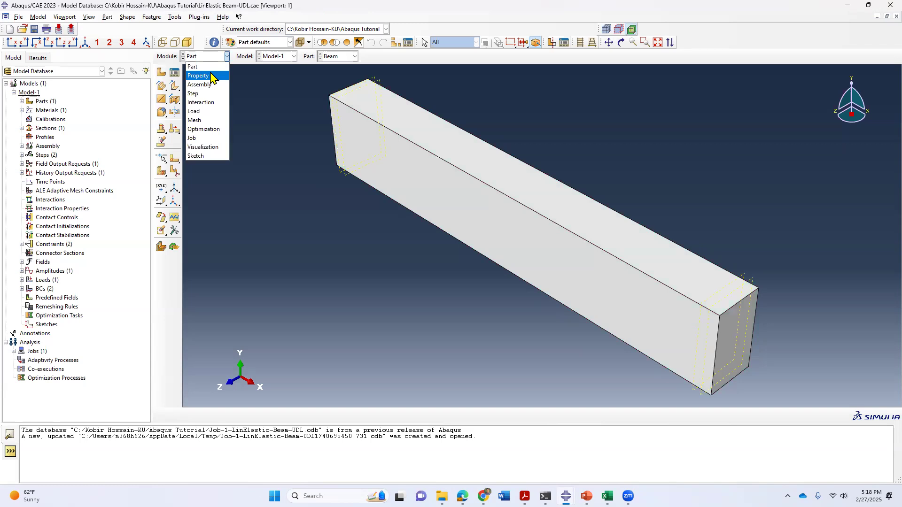
click(206, 76)
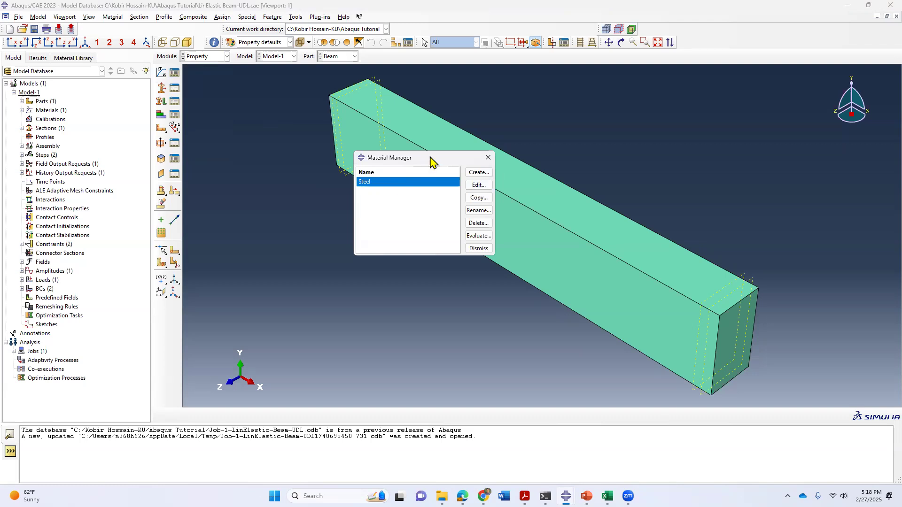
drag(431, 159, 388, 141)
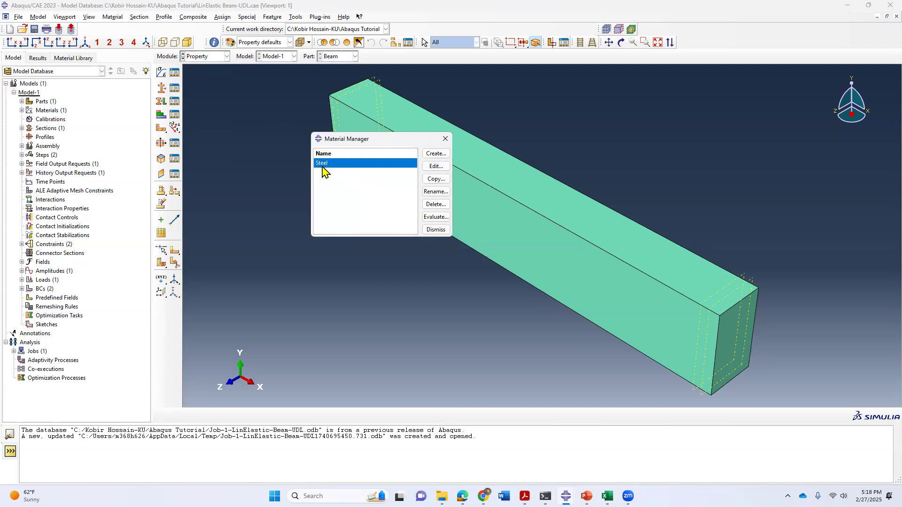
click(435, 167)
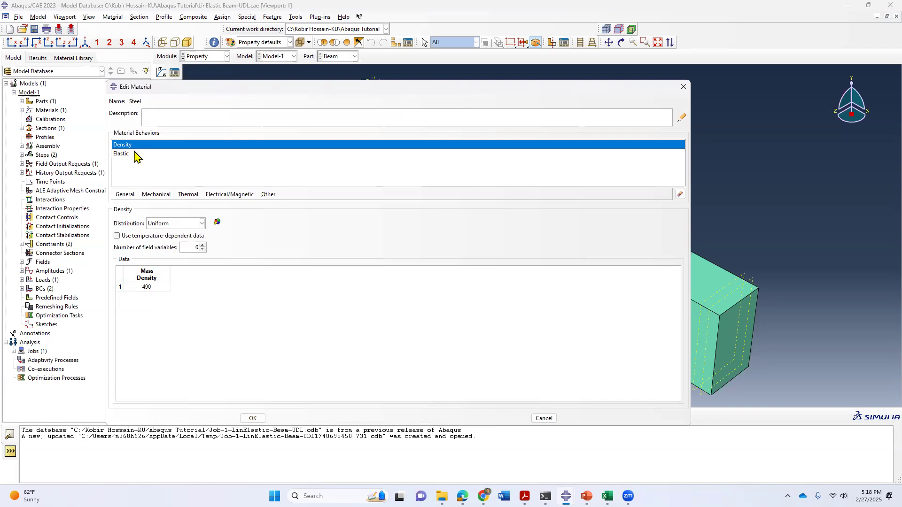
Step: Set the Steel material's mass density to 0.283
double_click(146, 287)
text(0.28)
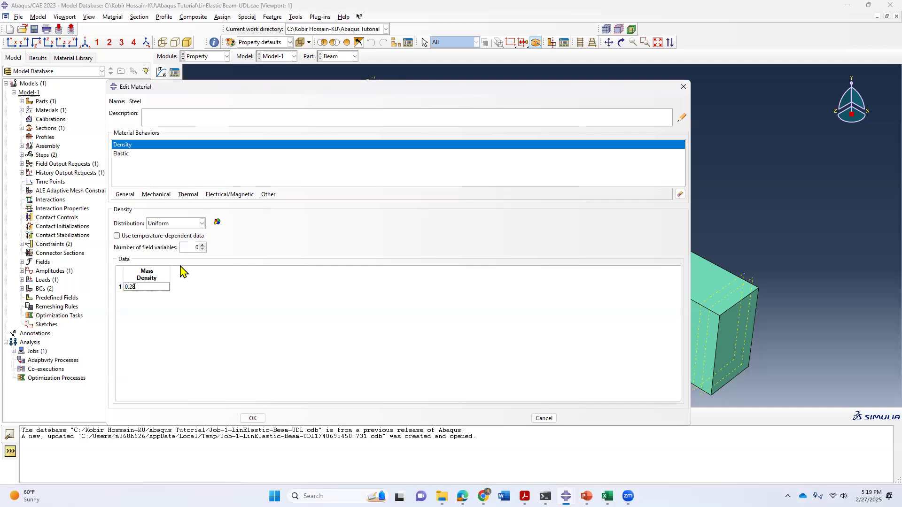
text(3)
Step: Review the Steel material's elastic data and add a Plastic behavior to the material
click(120, 154)
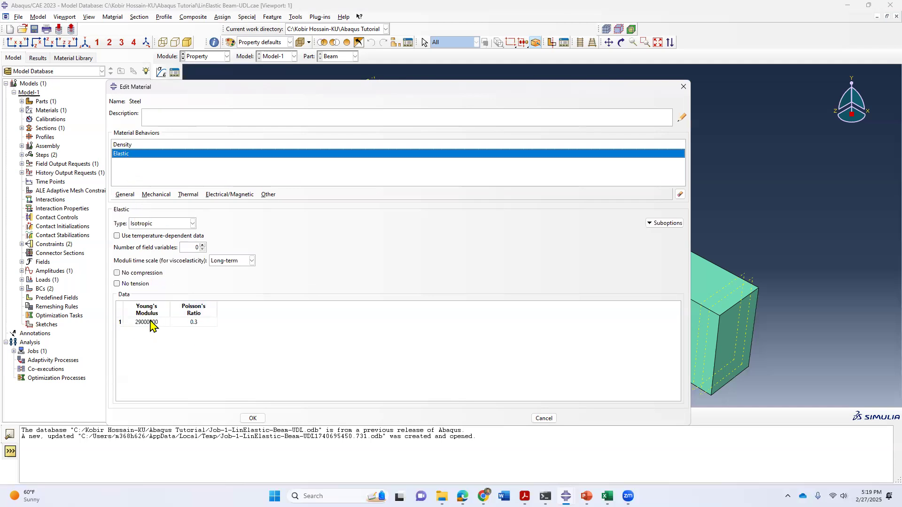
click(156, 195)
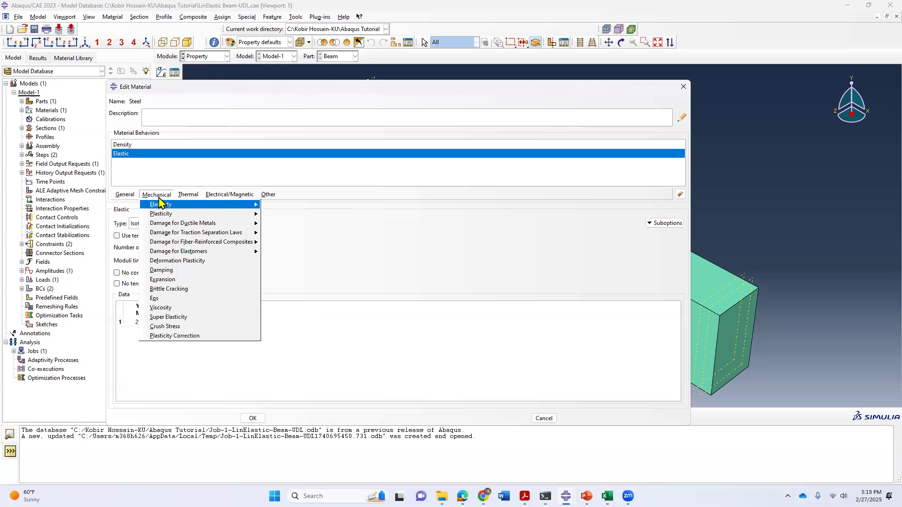
mouse_move(197, 214)
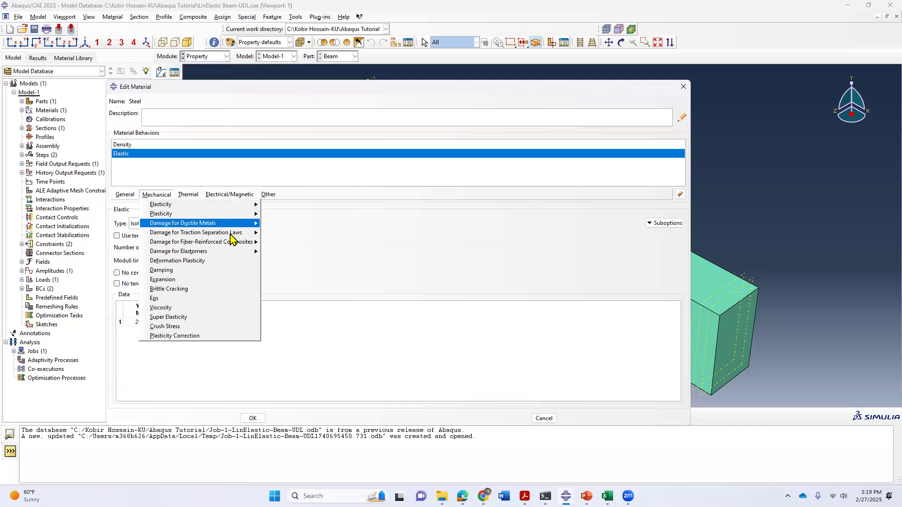
mouse_move(245, 216)
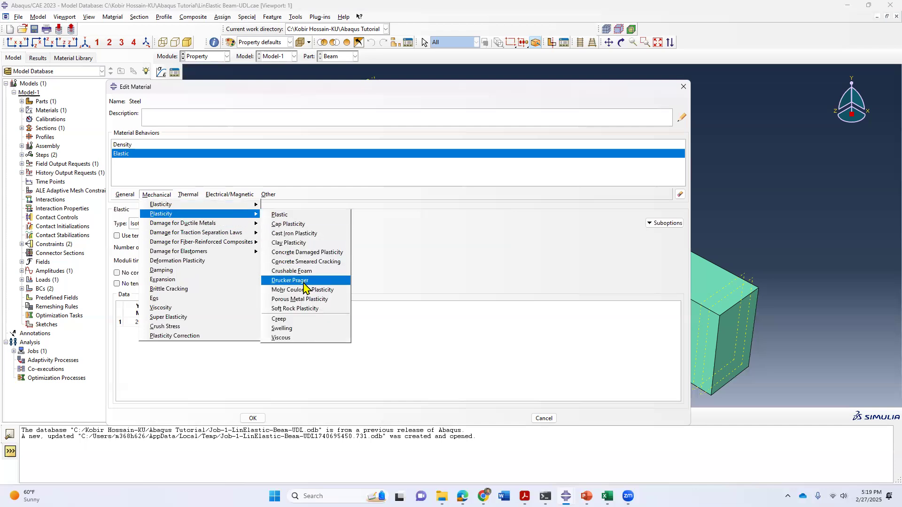
click(300, 218)
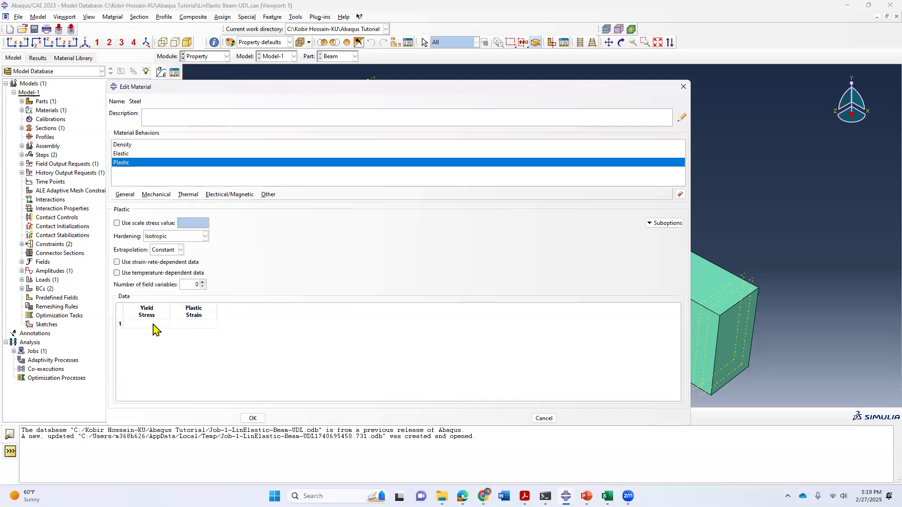
click(153, 324)
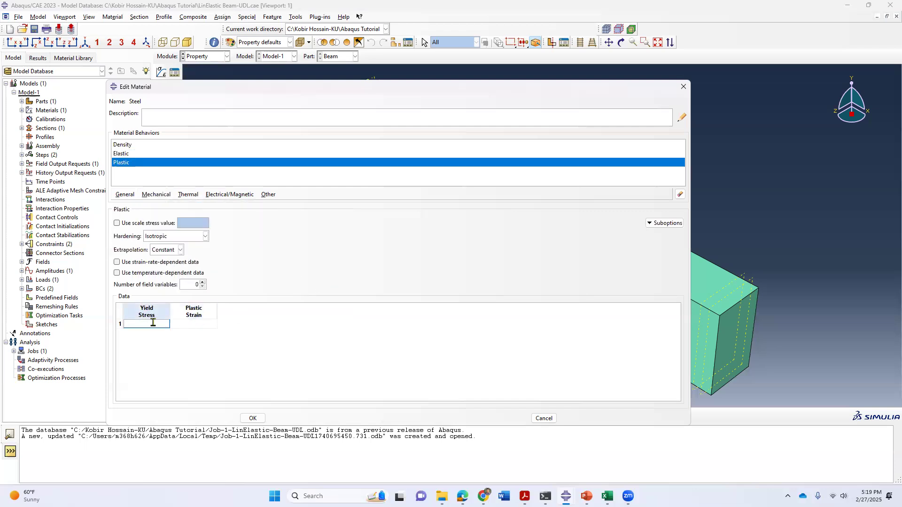
Step: Switch to the PowerPoint stress-strain slide, circle points along the yield plateau in red, and trace vertical lines from its ends to the strain axis
key(alt+Tab)
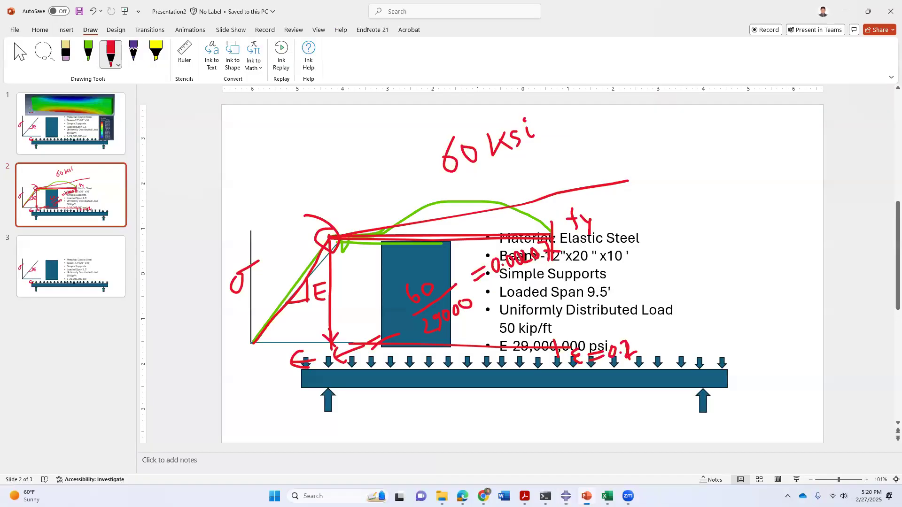
mouse_move(332, 229)
mouse_down()
mouse_move(323, 237)
mouse_move(329, 229)
mouse_up()
mouse_move(554, 229)
mouse_down()
mouse_move(549, 235)
mouse_move(563, 238)
mouse_move(555, 229)
mouse_up()
drag(403, 237, 389, 238)
mouse_move(472, 230)
mouse_down()
mouse_move(472, 251)
mouse_move(479, 242)
mouse_up()
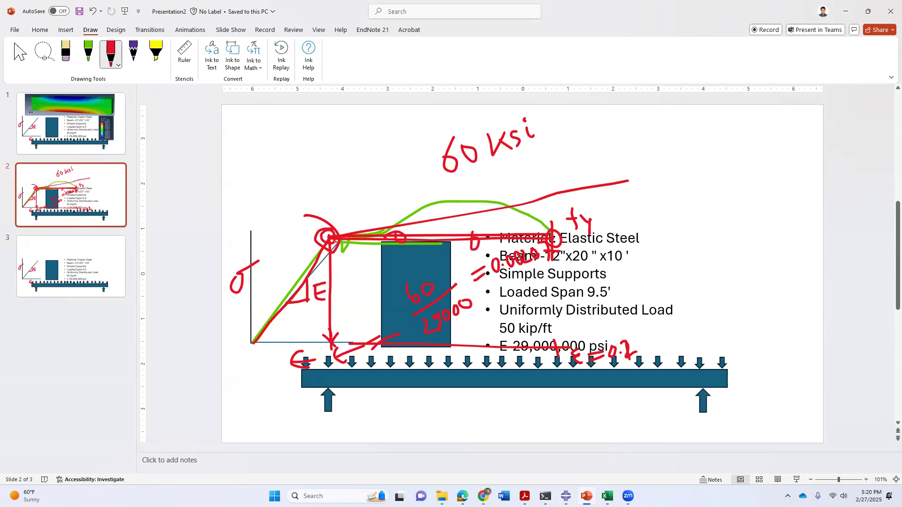
drag(328, 229, 326, 231)
drag(329, 264, 330, 353)
drag(553, 253, 550, 358)
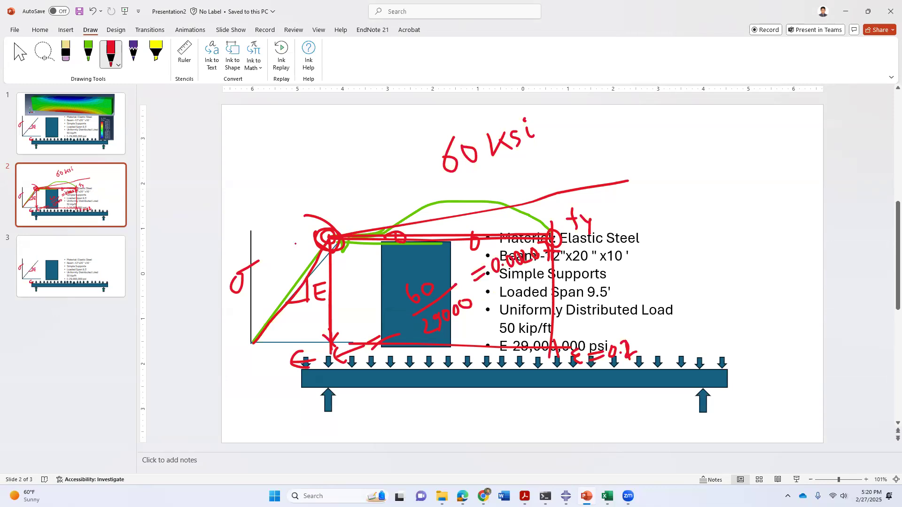
Step: Mark the elastic strain range below the strain axis in red ink and circle the 0.2 strain value
mouse_move(335, 335)
mouse_down()
mouse_move(328, 351)
mouse_move(332, 330)
mouse_move(334, 347)
mouse_up()
mouse_move(250, 342)
mouse_down()
mouse_move(251, 389)
mouse_move(268, 372)
mouse_move(242, 379)
mouse_up()
mouse_move(331, 354)
mouse_down()
mouse_move(330, 381)
mouse_move(329, 367)
mouse_move(355, 366)
mouse_up()
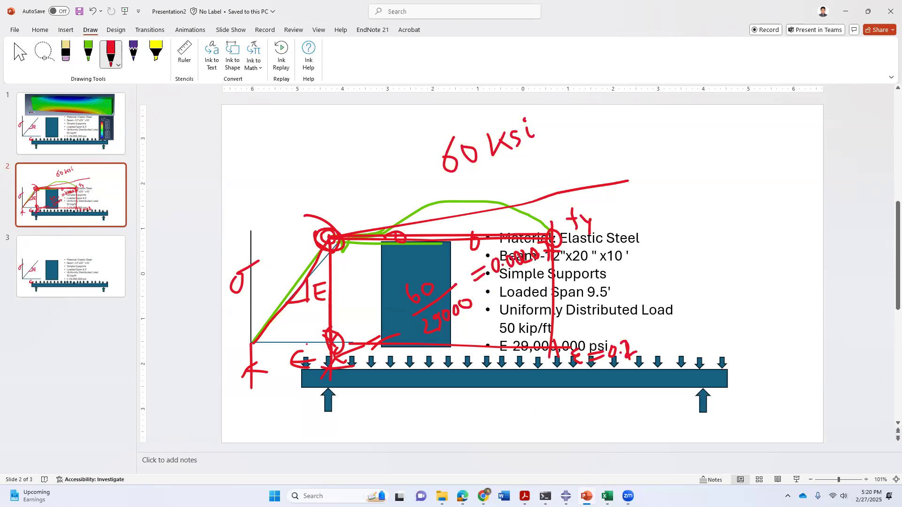
mouse_move(611, 334)
mouse_down()
mouse_move(627, 369)
mouse_move(604, 334)
mouse_up()
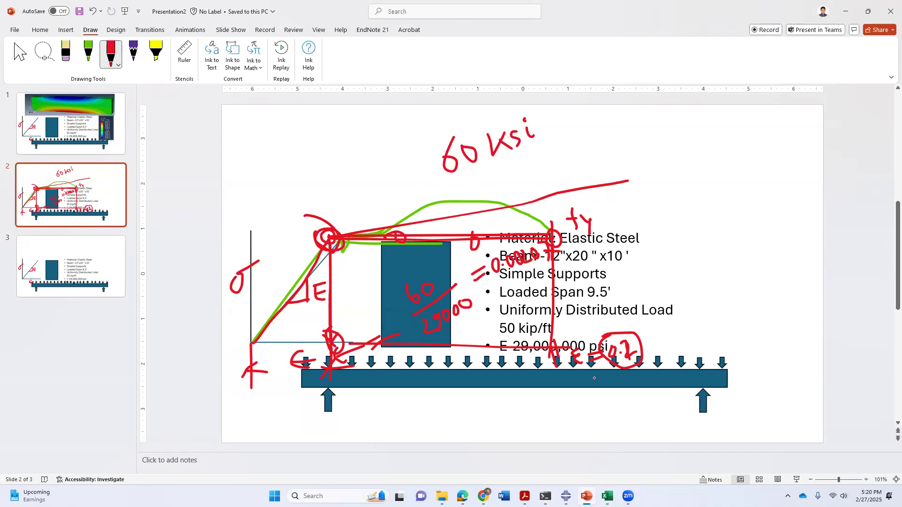
drag(631, 328, 643, 328)
Step: Back in Abaqus/CAE, enter yield stress 60000 with plastic strain 0 in the first plastic data row and yield stress 60000 in the second
click(566, 497)
click(606, 446)
click(162, 324)
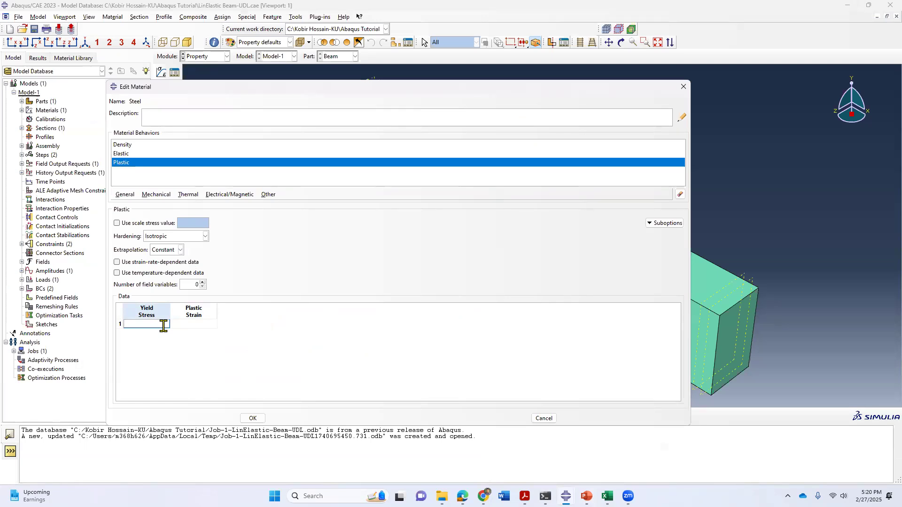
text(60000)
click(210, 327)
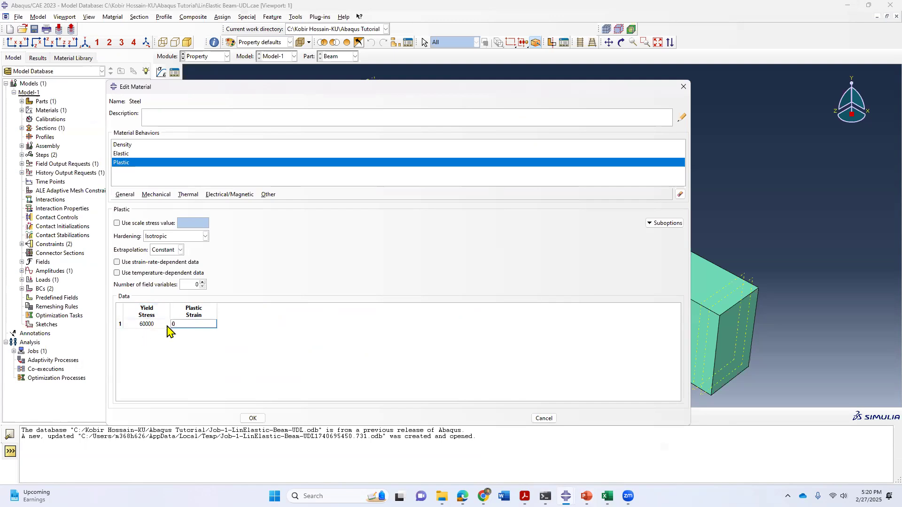
key(Tab)
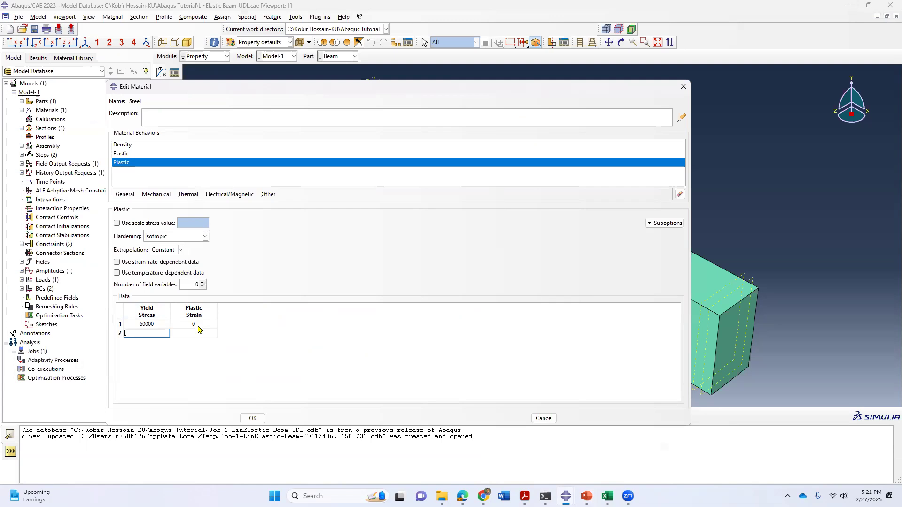
text(60000)
Step: Switch to the PowerPoint slide, retrace the flat yield plateau in red and add tick marks on the rising hardening line
click(586, 496)
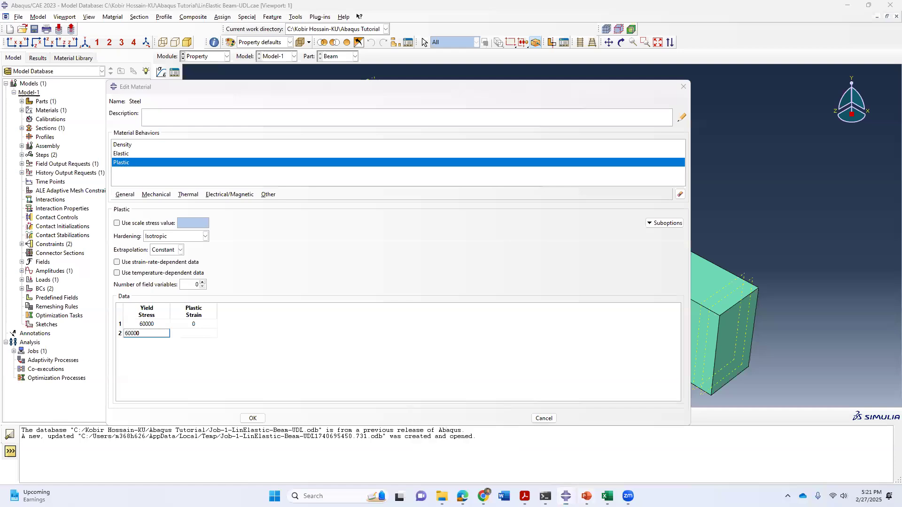
drag(363, 238, 552, 240)
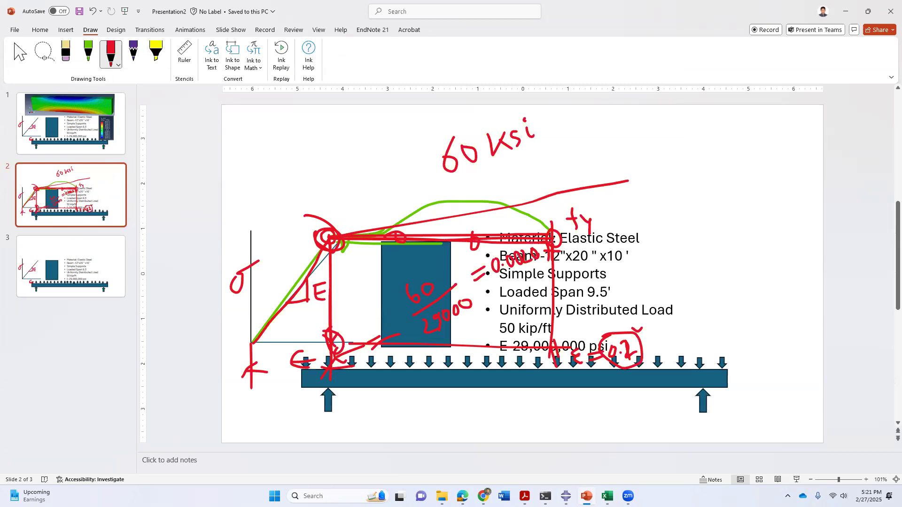
drag(546, 191, 544, 203)
Step: Return to Abaqus/CAE, enter 0.2 as the second row's plastic strain and accept the Steel material changes
click(565, 496)
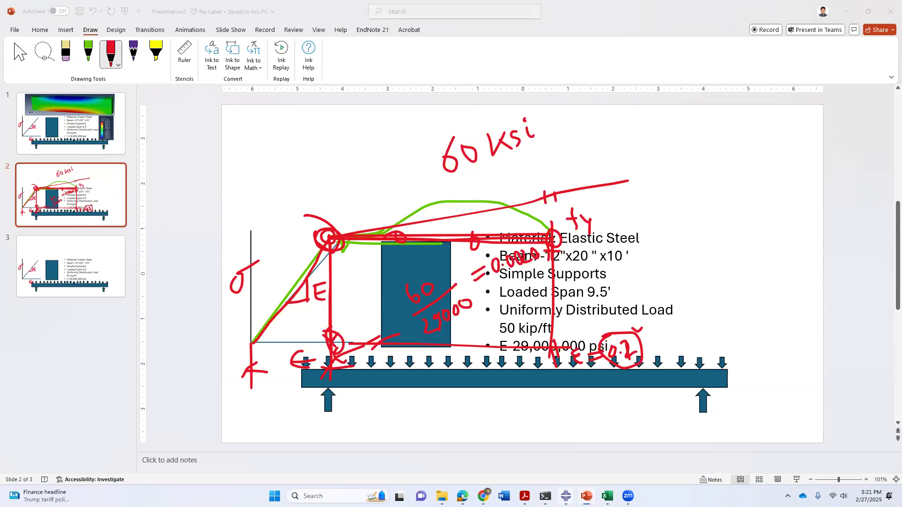
click(606, 447)
click(193, 334)
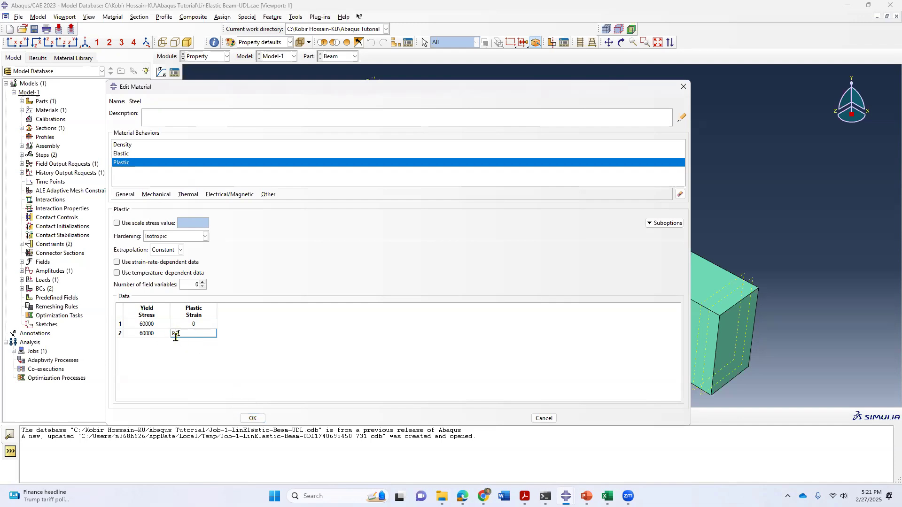
click(254, 419)
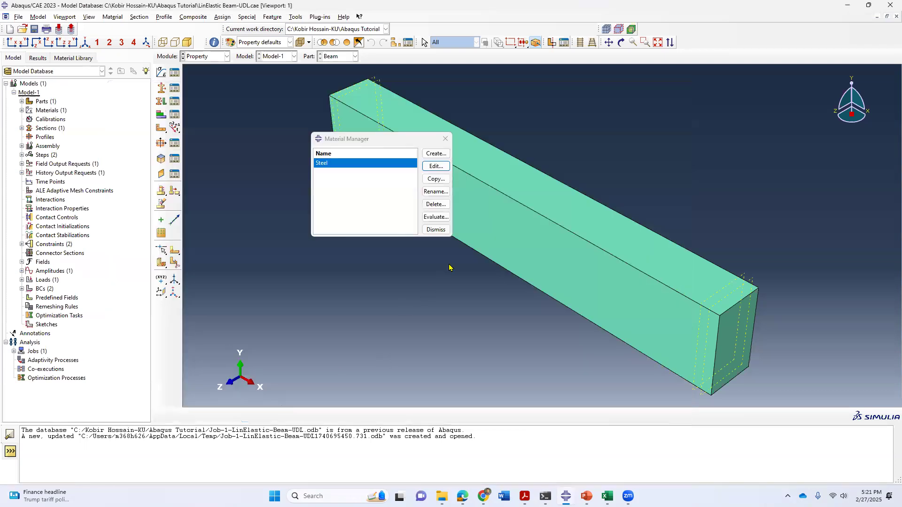
Step: Dismiss the Material Manager and save the LinElastic Beam-UDL model database
drag(403, 143, 368, 154)
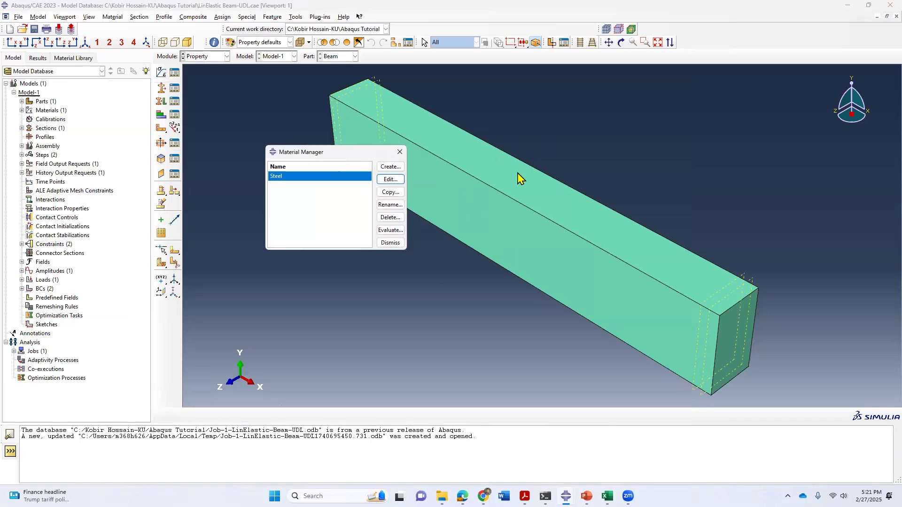
click(390, 243)
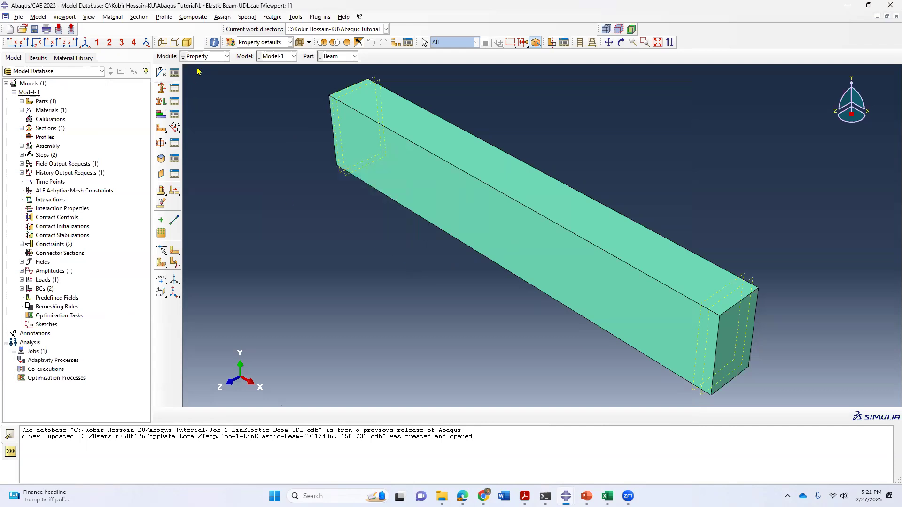
click(207, 56)
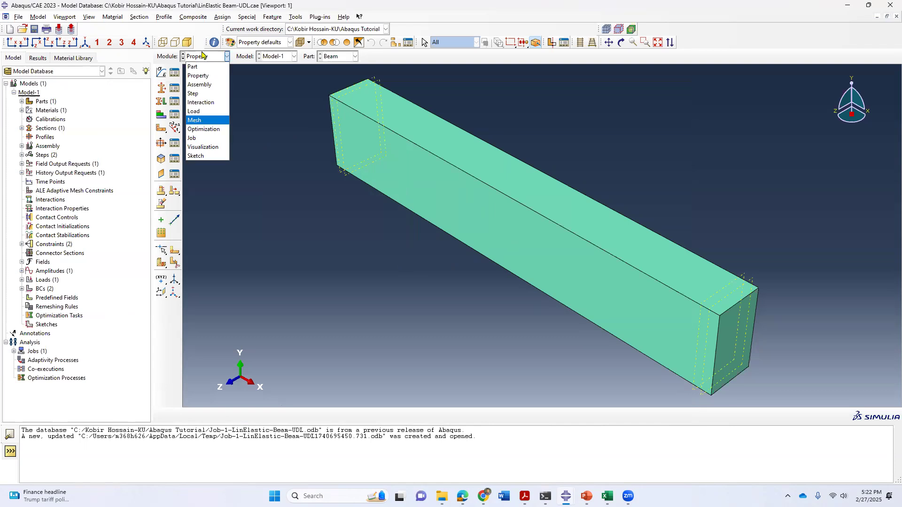
click(34, 31)
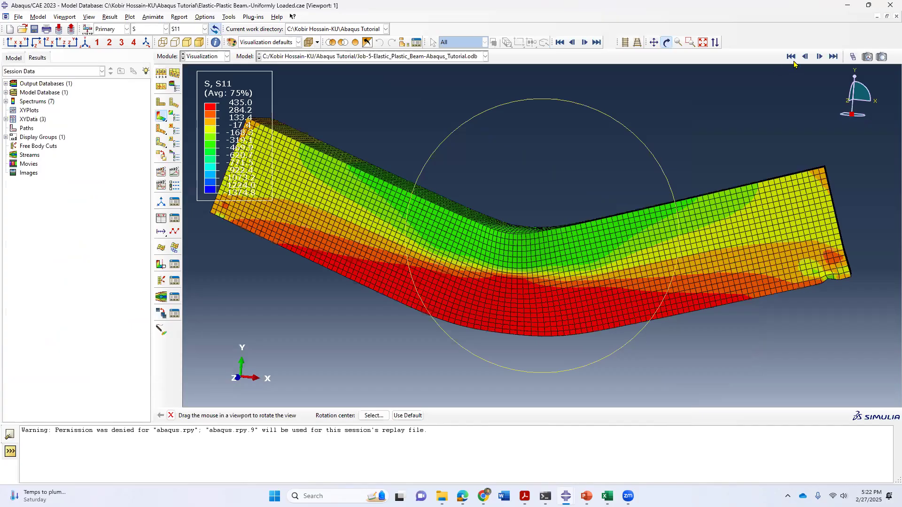
Step: In the Elastic-Plastic Beam-Uniformly Loaded model, show the first results frame, then switch to the Property module to inspect the Steel material
click(791, 56)
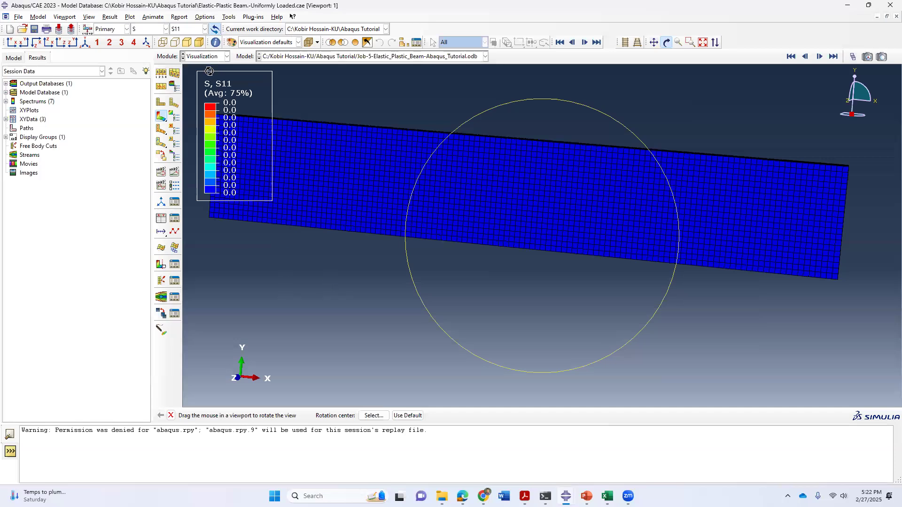
drag(538, 171, 490, 234)
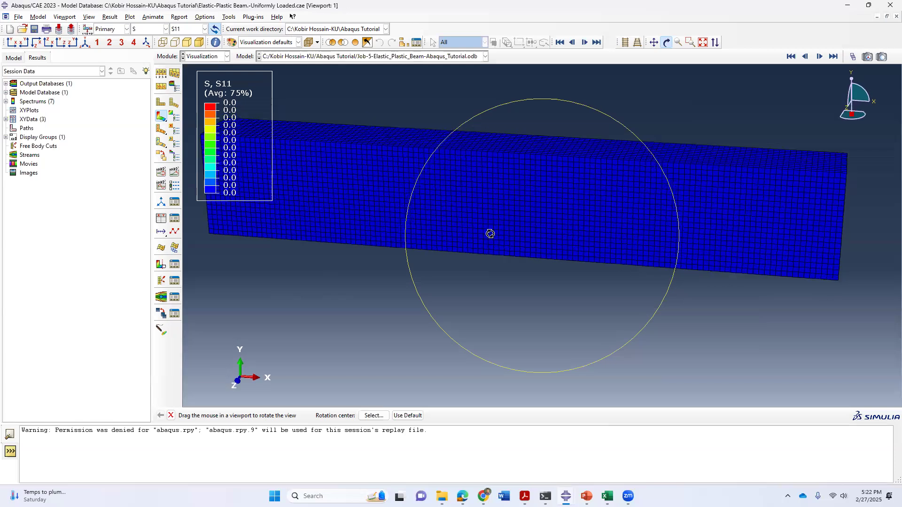
click(225, 57)
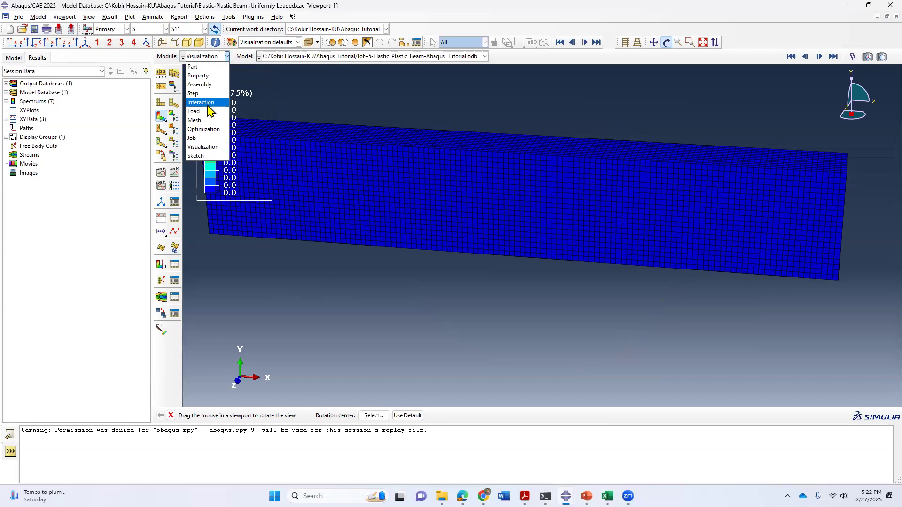
click(207, 76)
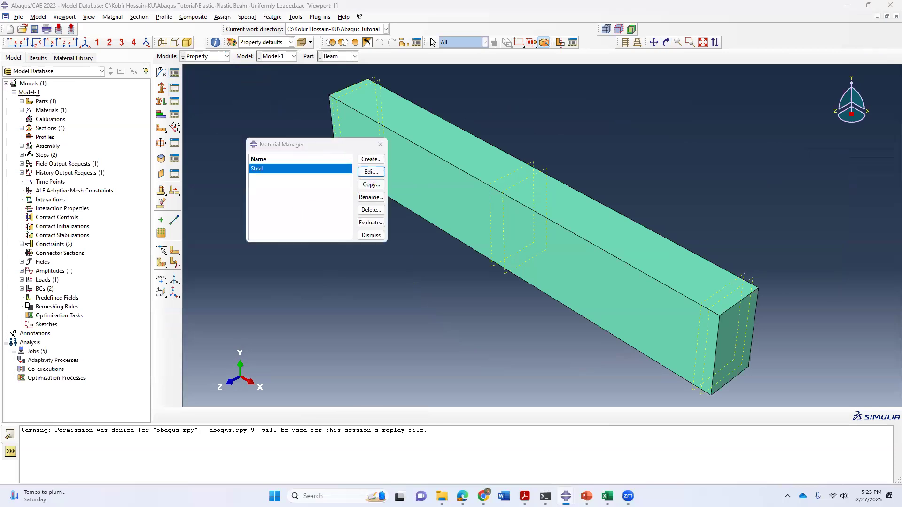
Step: Review the Steel material's plastic yield stress and strain data, leaving it unedited, and close the Material Manager
click(372, 172)
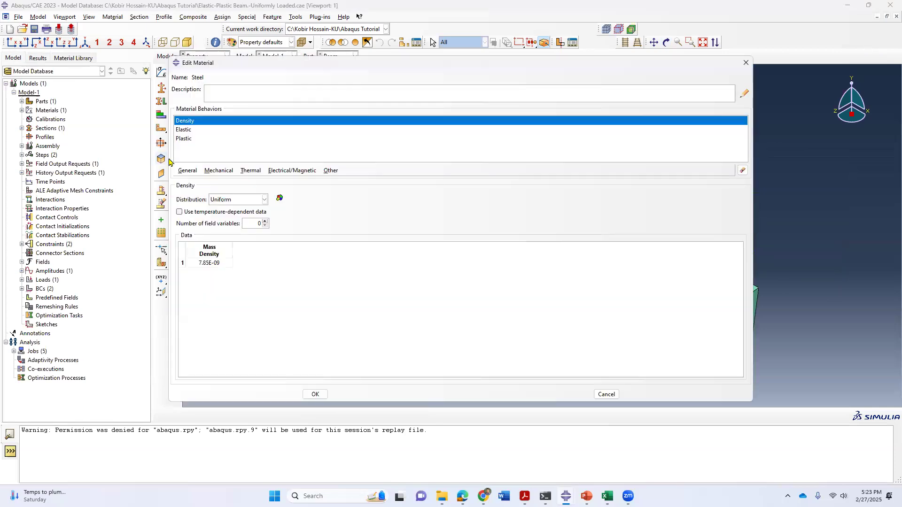
click(188, 138)
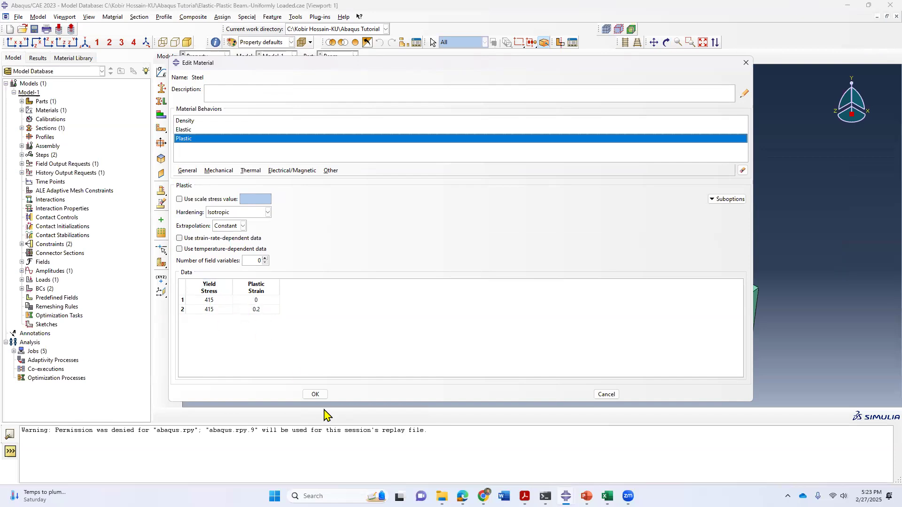
click(607, 395)
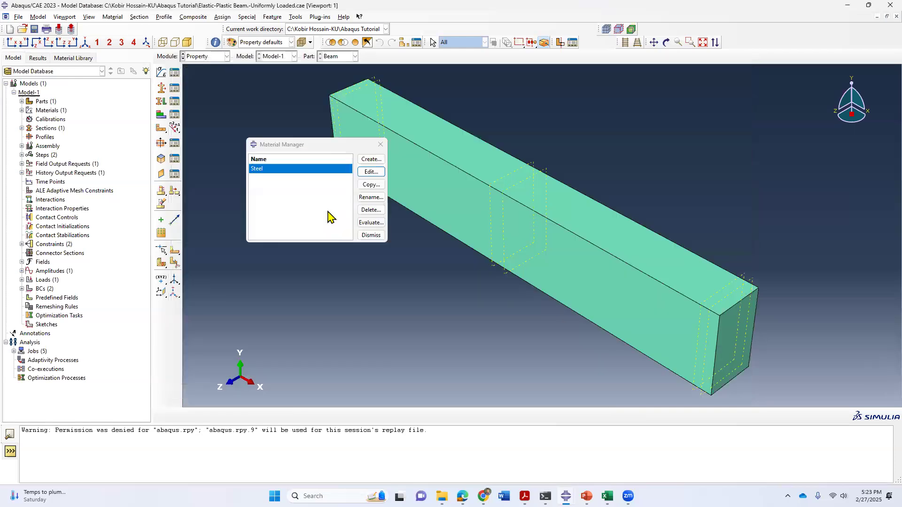
click(380, 144)
Step: Switch to the Visualization module and advance the beam's S11 stress contour by one frame
click(203, 57)
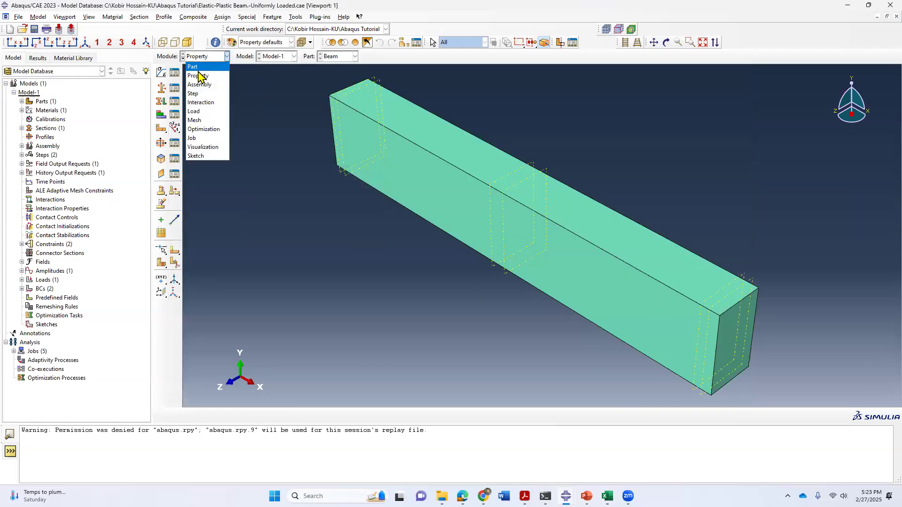
click(205, 138)
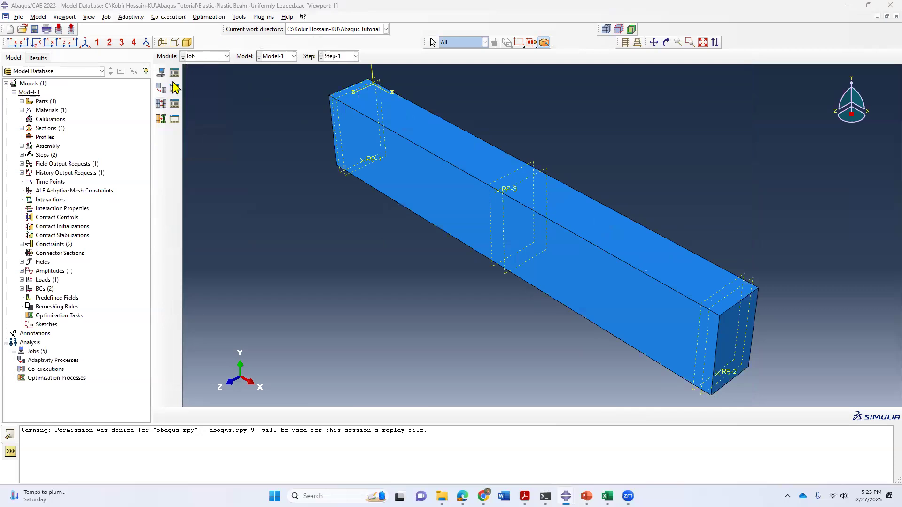
click(203, 57)
click(220, 148)
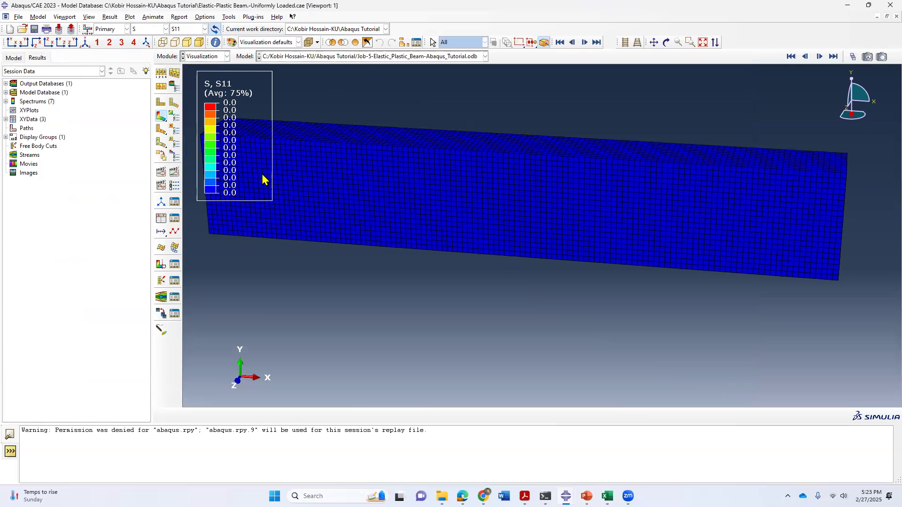
click(820, 57)
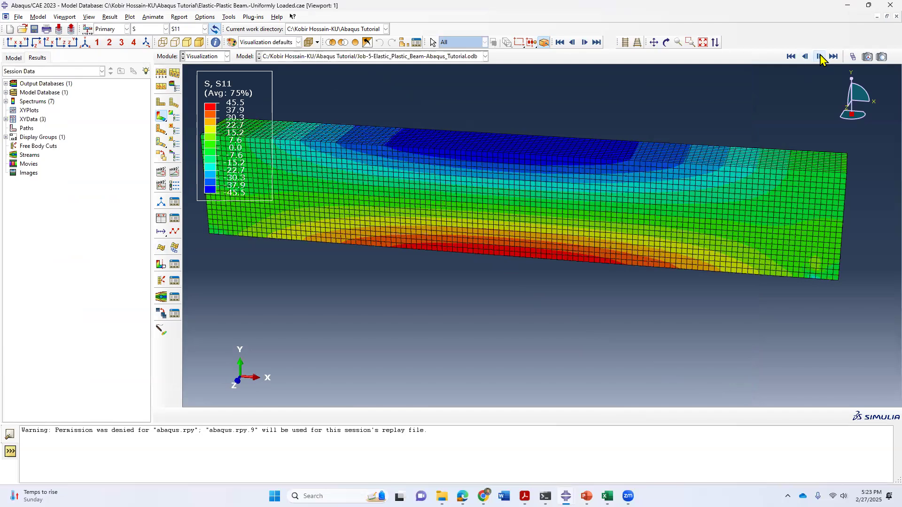
Step: Step the S11 results forward through the load increments, then back to earlier frames to compare the yielded zones
click(666, 42)
mouse_move(548, 188)
mouse_down()
mouse_move(555, 181)
mouse_move(546, 197)
mouse_move(541, 184)
mouse_up()
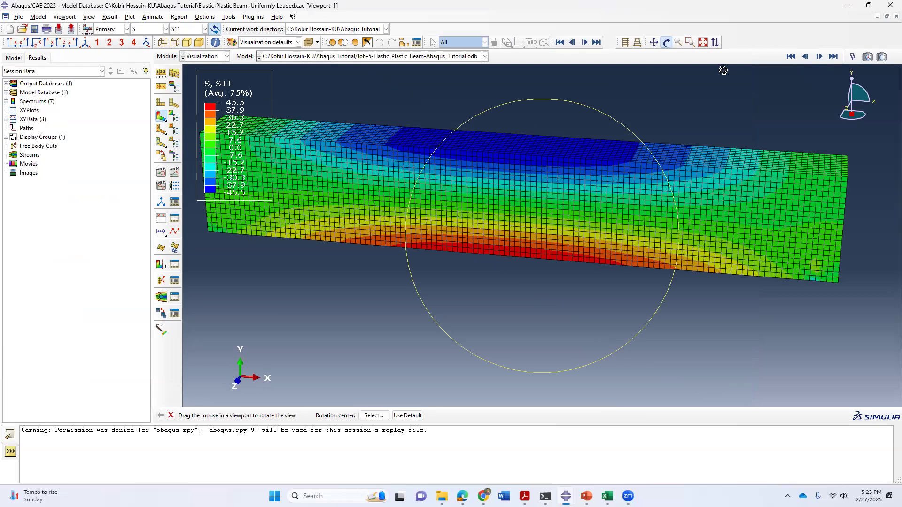
key(Escape)
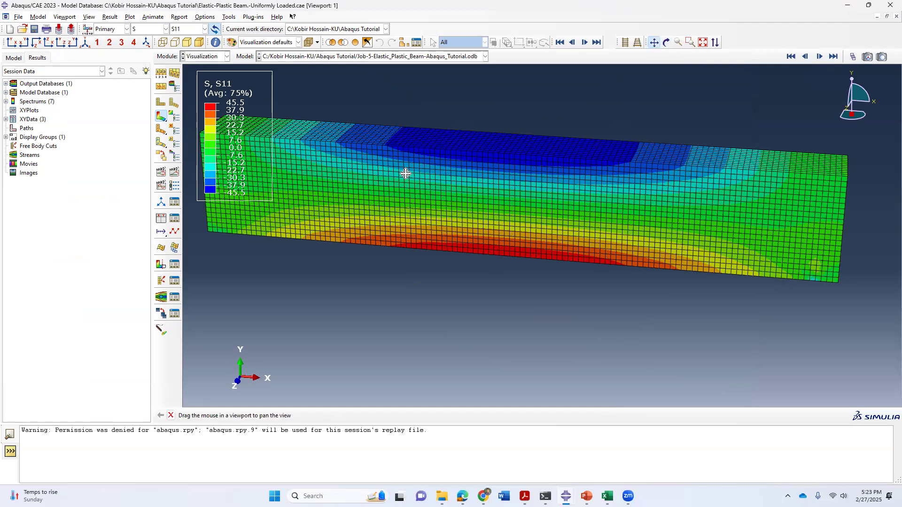
click(654, 42)
drag(405, 175, 399, 265)
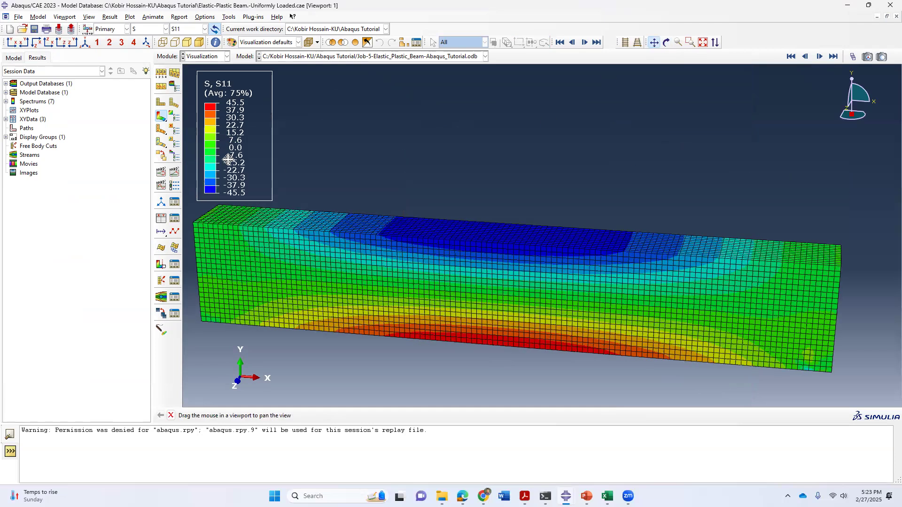
key(Escape)
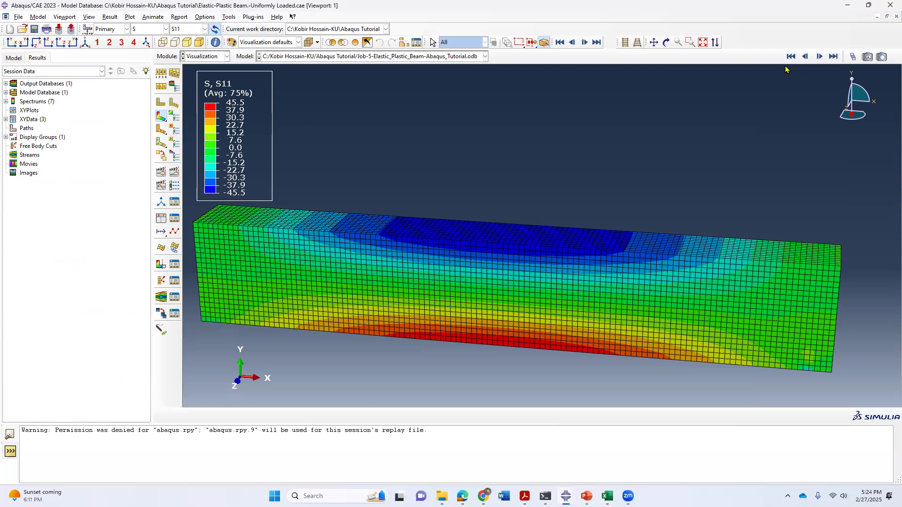
click(821, 57)
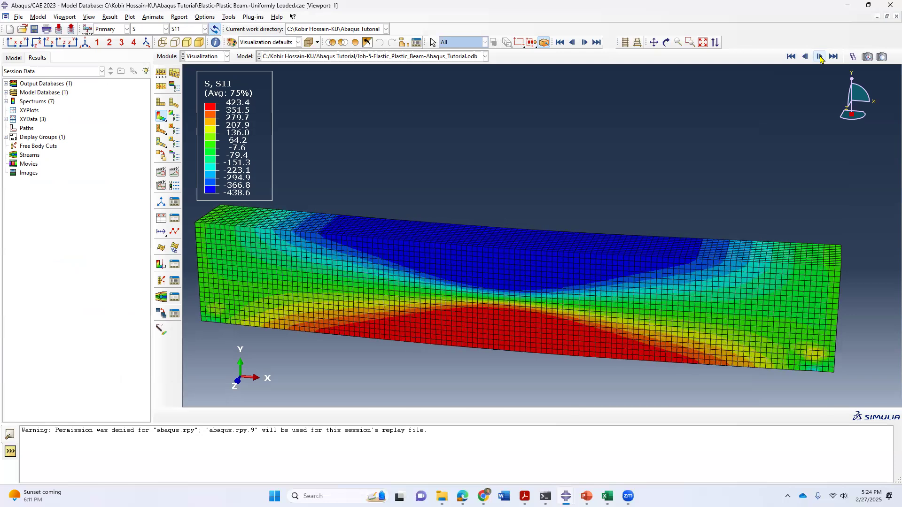
click(820, 57)
click(806, 57)
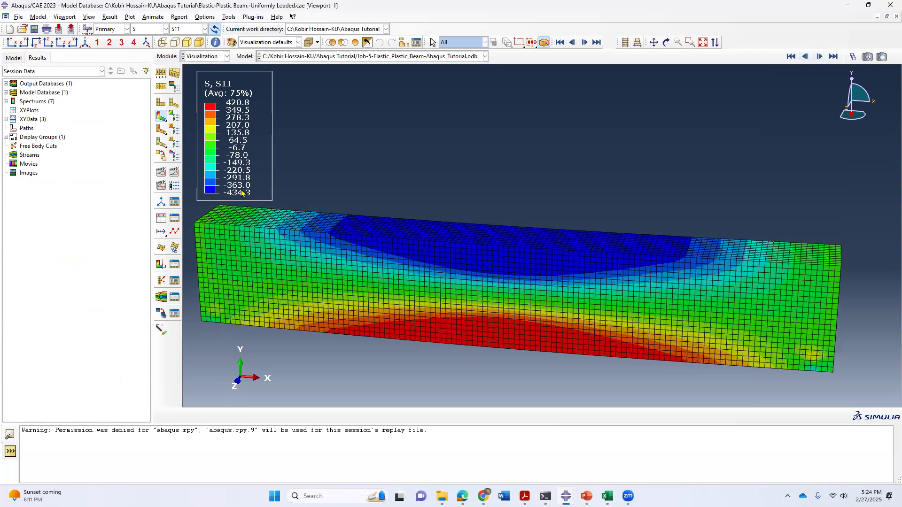
click(806, 57)
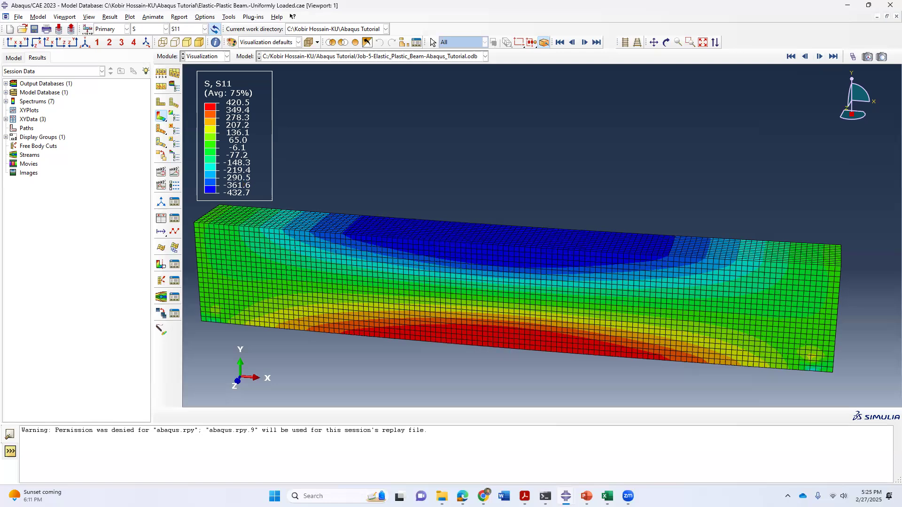
Step: Switch to the PowerPoint slide and sketch in red a section stress diagram with a linear distribution and two rectangular stress blocks
key(alt+Tab)
drag(713, 153, 713, 271)
mouse_move(709, 153)
mouse_down()
mouse_move(767, 154)
mouse_move(658, 277)
mouse_move(722, 278)
mouse_up()
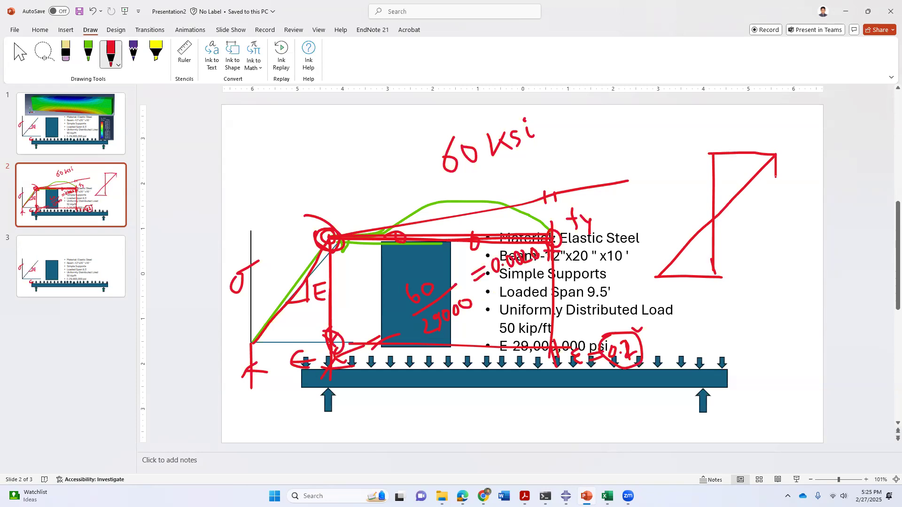
mouse_move(775, 190)
mouse_down()
mouse_move(776, 217)
mouse_move(686, 220)
mouse_move(776, 221)
mouse_move(660, 221)
mouse_move(654, 277)
mouse_up()
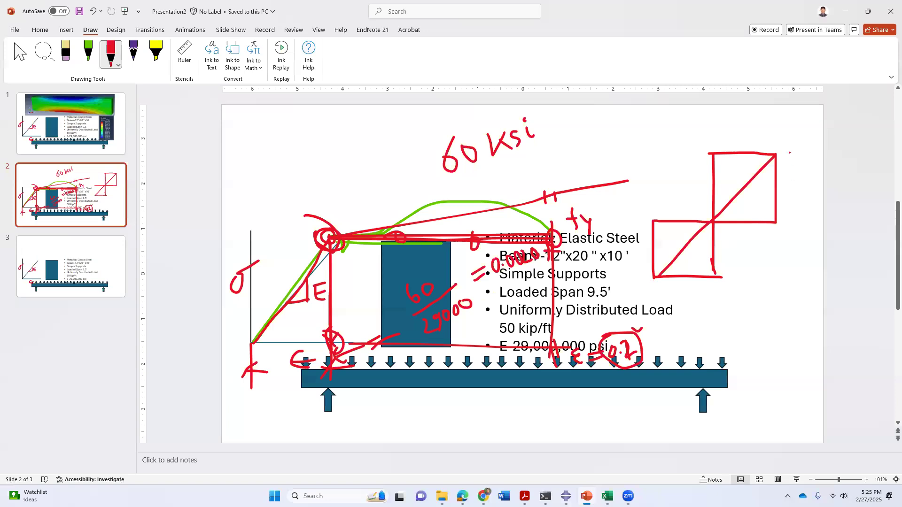
Step: Add horizontal red lines across the upper stress block and circle the whole stress diagram
mouse_move(765, 137)
mouse_down()
mouse_move(640, 180)
mouse_move(741, 321)
mouse_move(795, 170)
mouse_move(737, 128)
mouse_up()
drag(713, 164, 776, 171)
drag(729, 191, 773, 190)
mouse_move(713, 210)
mouse_down()
mouse_move(782, 211)
mouse_move(654, 227)
mouse_up()
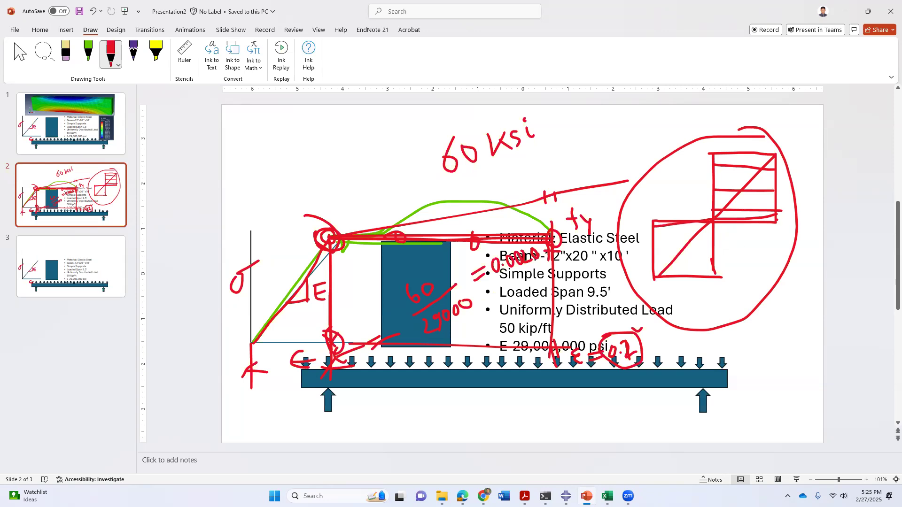
Step: Return to Abaqus/CAE and step the S11 results forward to the severely bent frame, comparing it with the preceding frame
click(566, 497)
click(707, 444)
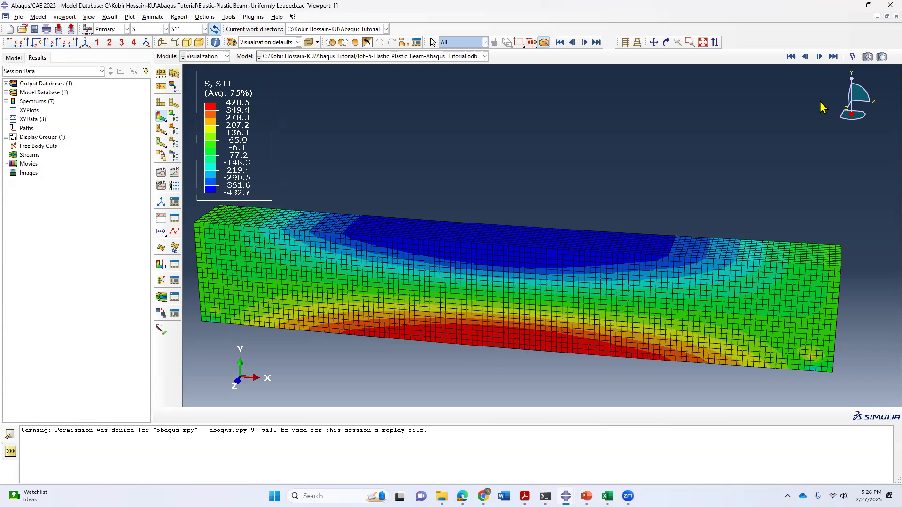
click(820, 57)
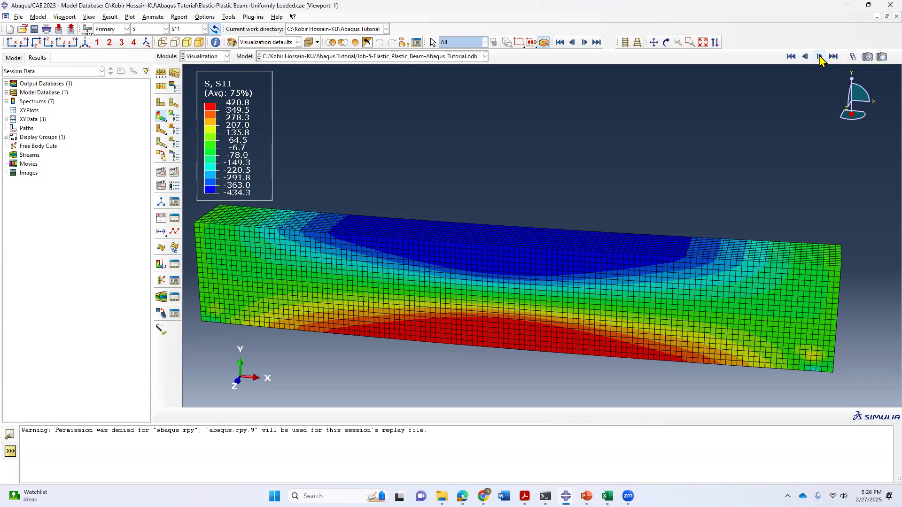
click(820, 56)
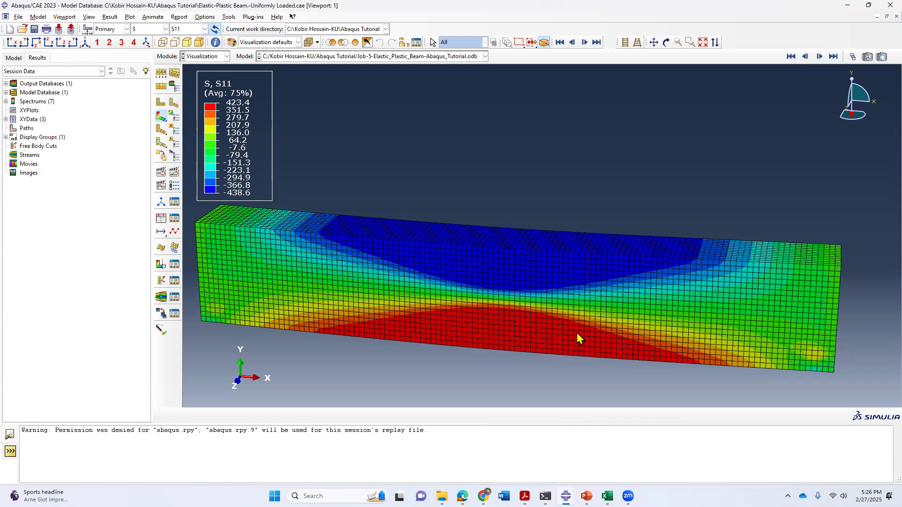
click(818, 56)
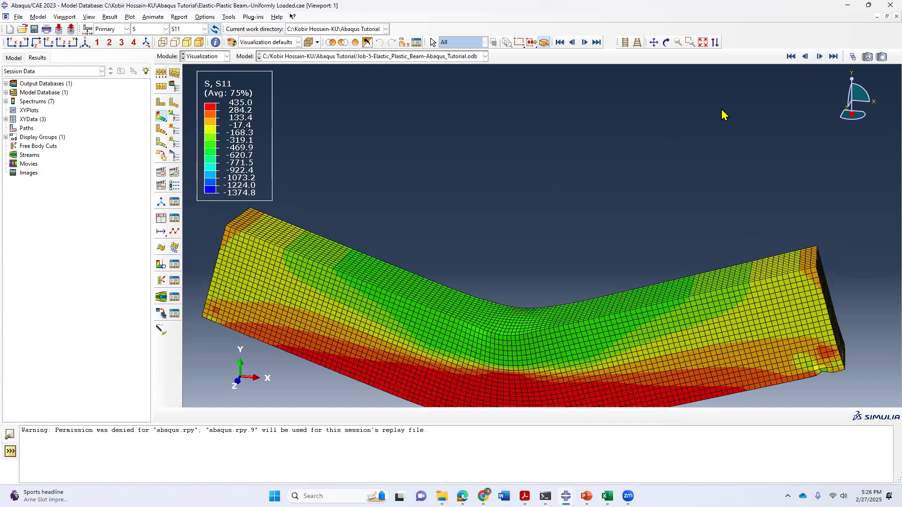
click(806, 56)
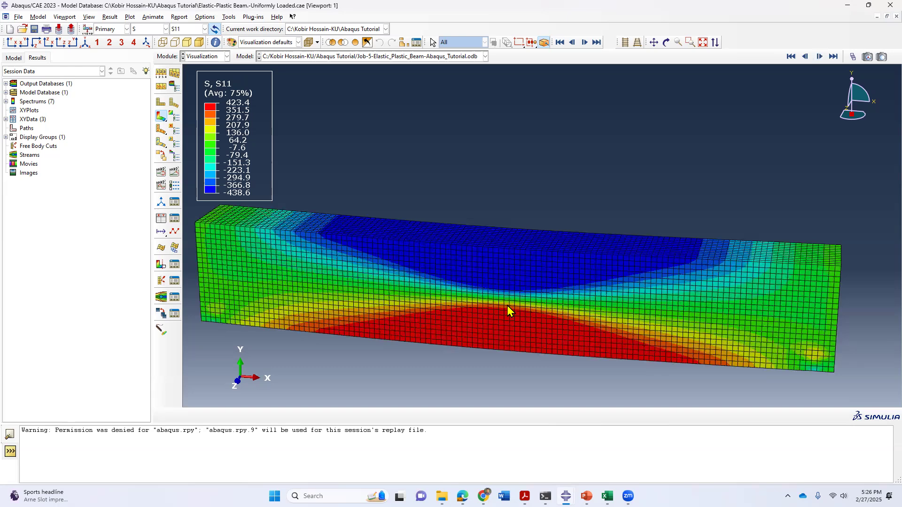
click(819, 56)
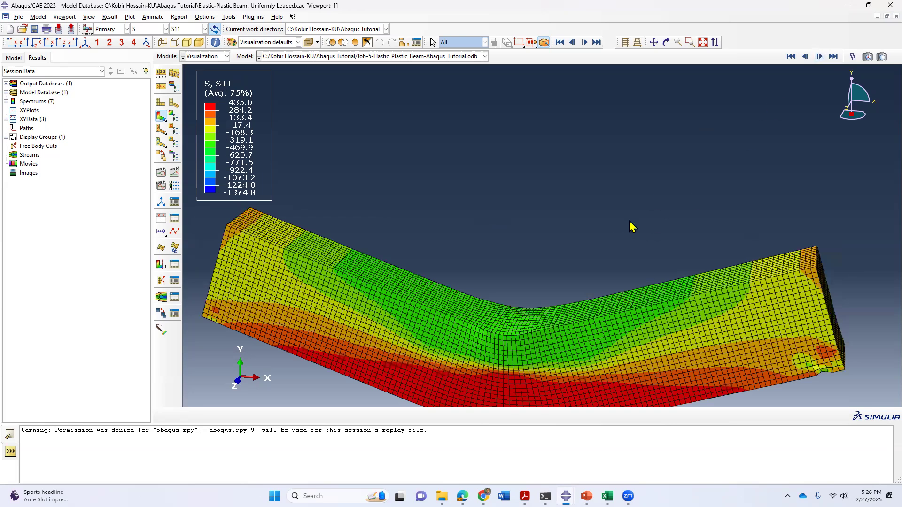
Step: Examine the S11 contours at the bent midspan and around the underside of the beam at the support
scroll(629, 193, down, 2)
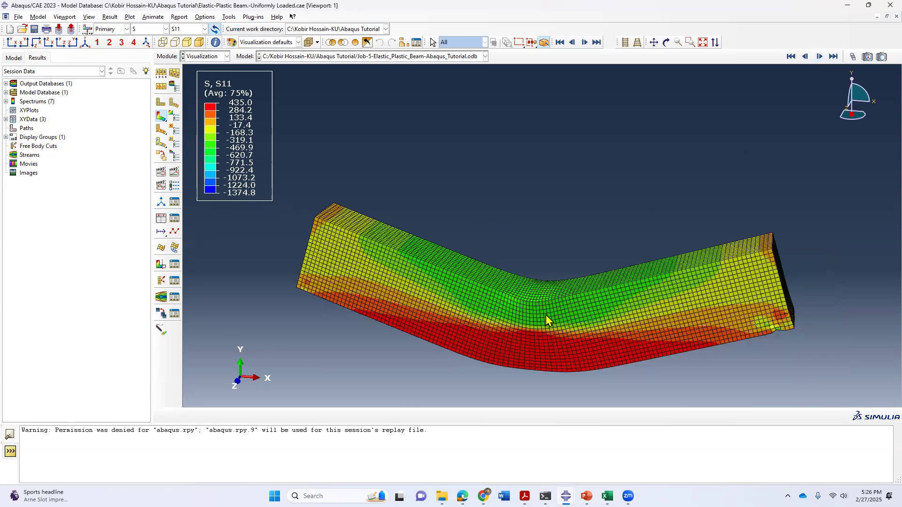
scroll(542, 310, up, 2)
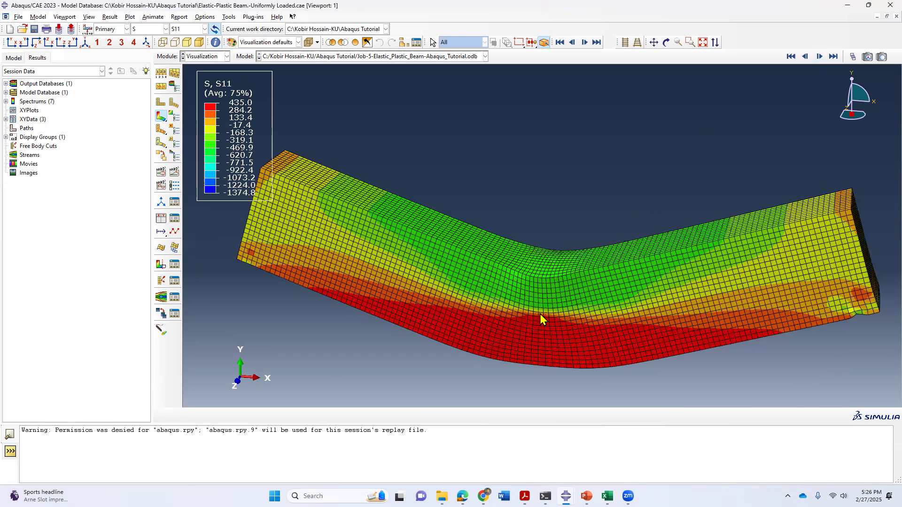
scroll(540, 313, up, 1)
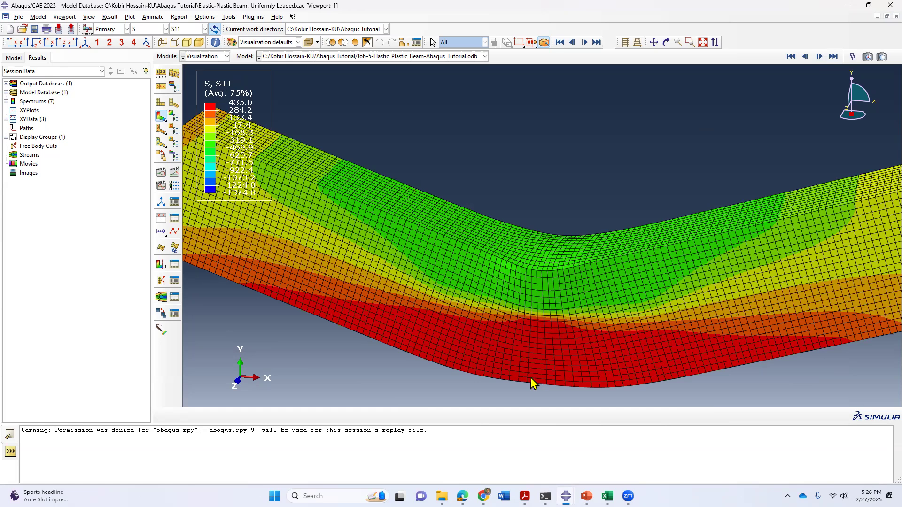
scroll(520, 323, down, 1)
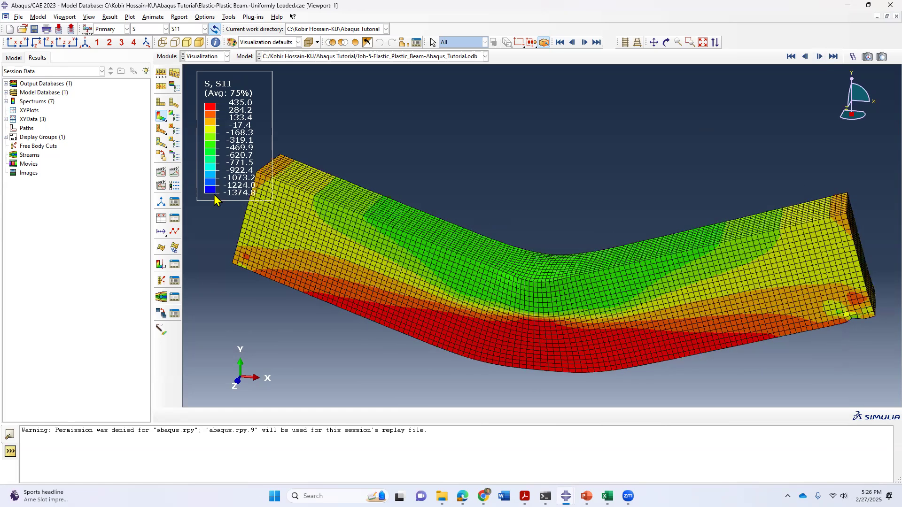
click(666, 42)
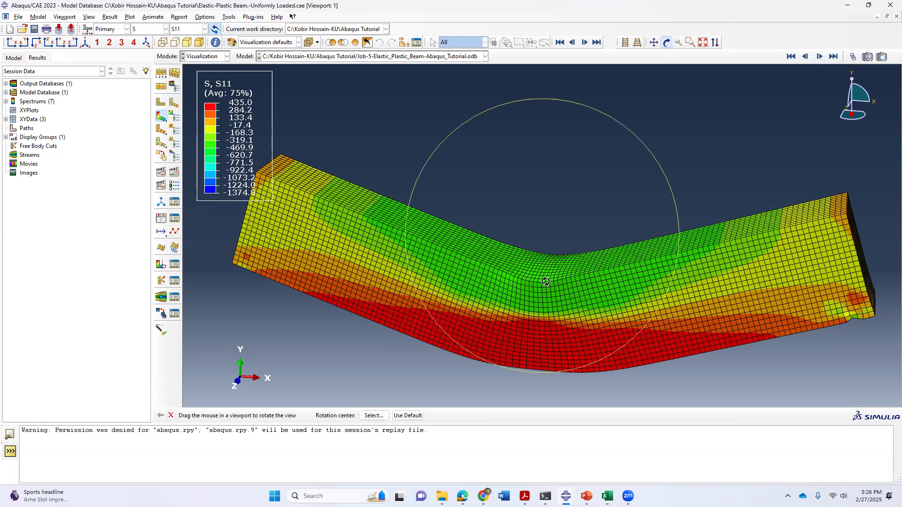
drag(545, 281, 521, 272)
drag(853, 306, 862, 292)
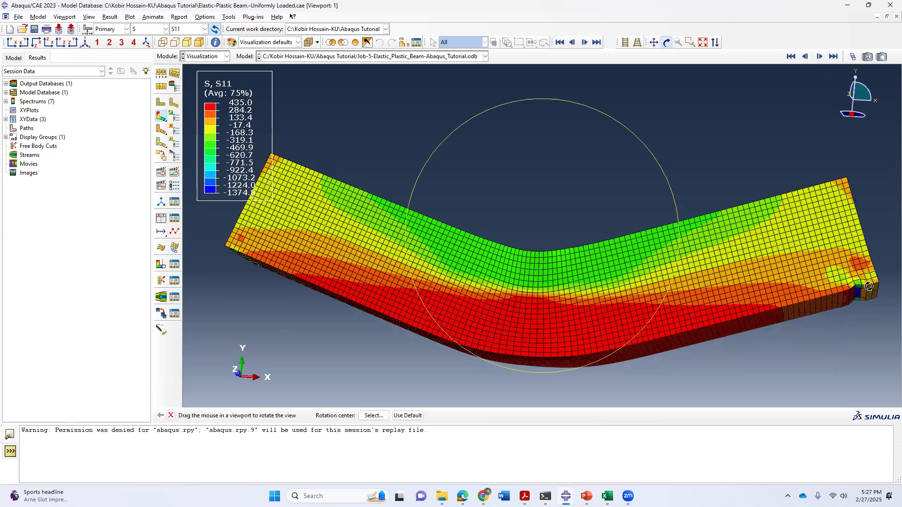
scroll(861, 284, up, 3)
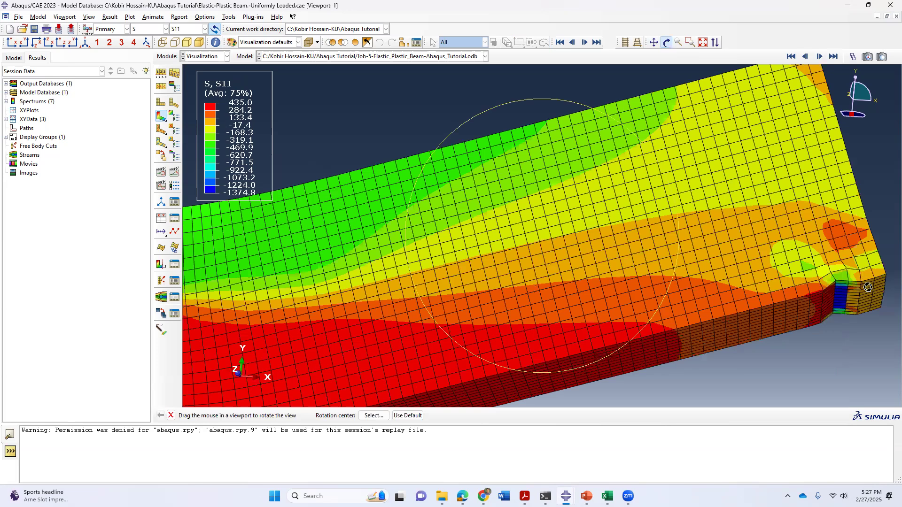
scroll(465, 299, down, 3)
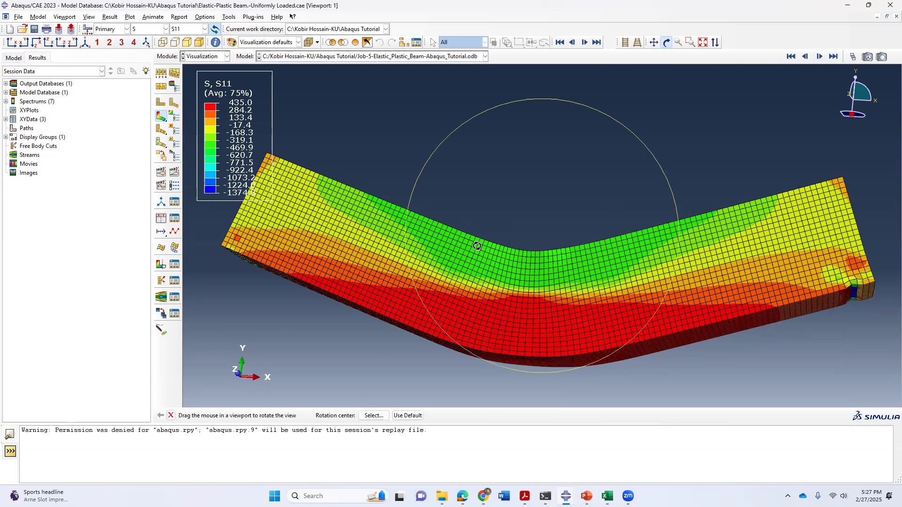
Step: Inspect the compression face and the tension zone at midspan of the severely bent beam
drag(562, 263, 566, 284)
drag(524, 220, 517, 264)
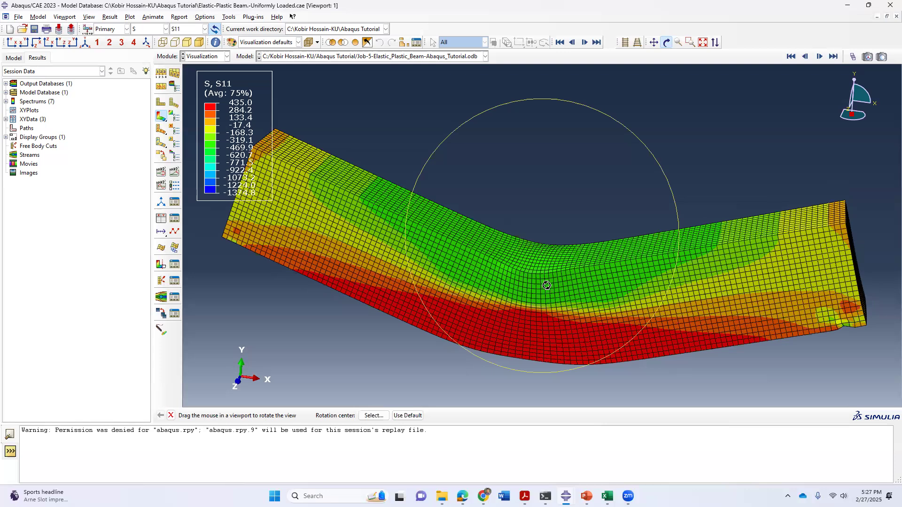
drag(547, 282, 527, 167)
scroll(527, 168, up, 2)
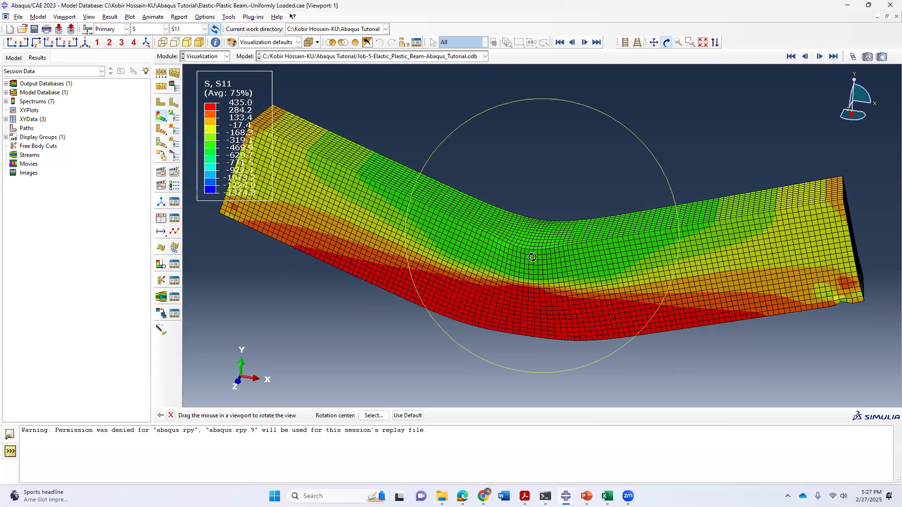
scroll(526, 272, up, 1)
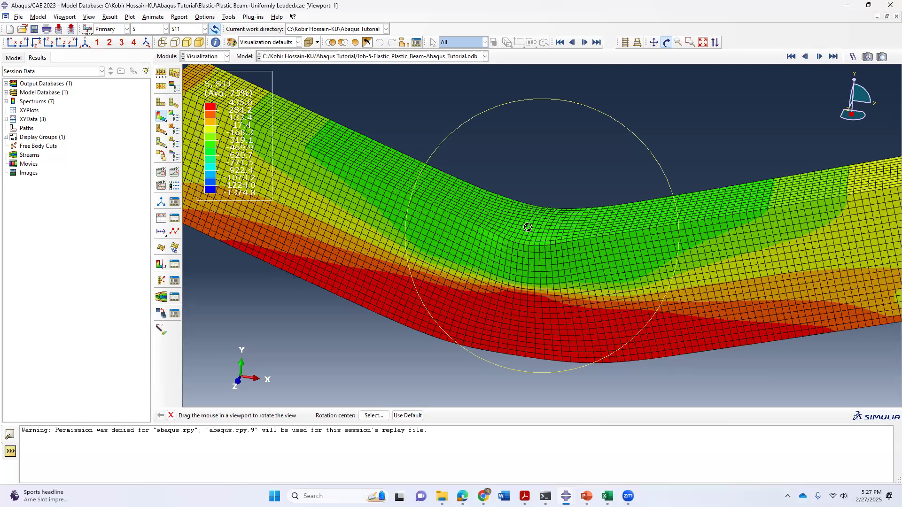
drag(530, 232, 530, 271)
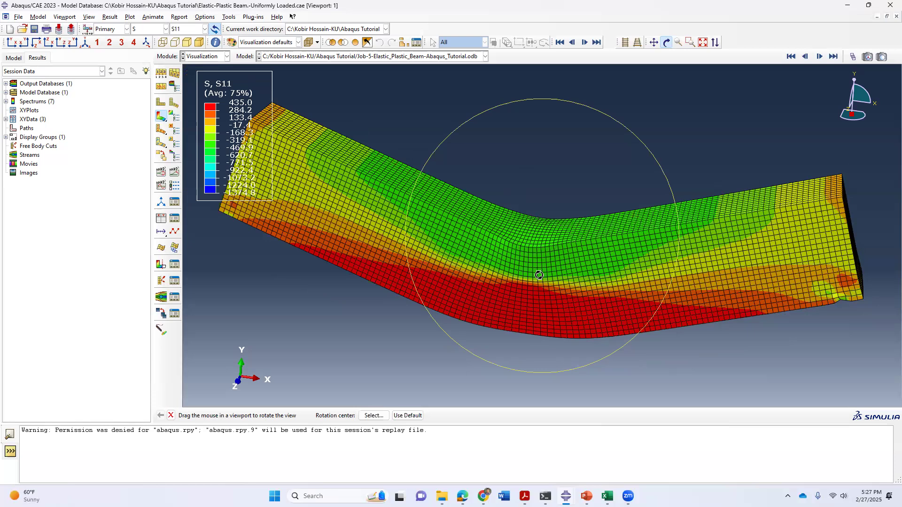
Step: Examine the S11 contours at midspan of the bent beam and advance the results three frames to follow the increasing bending
drag(519, 326, 520, 318)
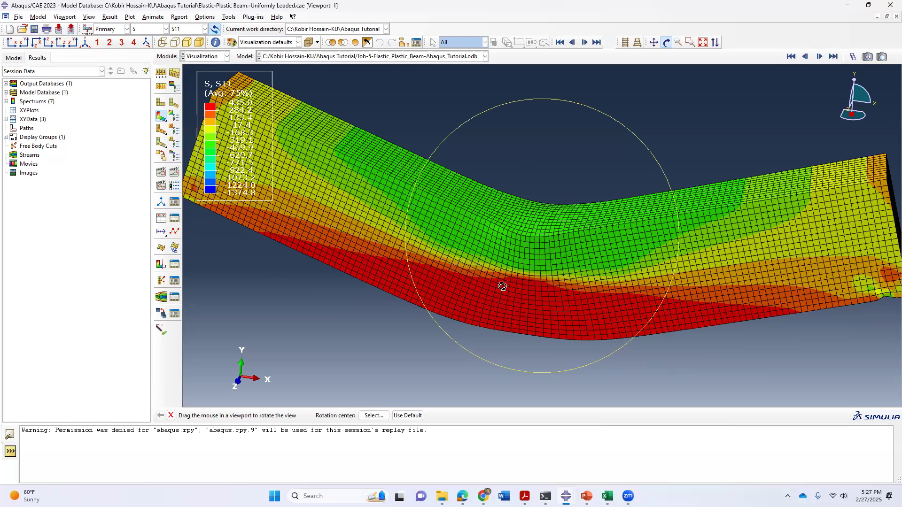
drag(502, 286, 530, 245)
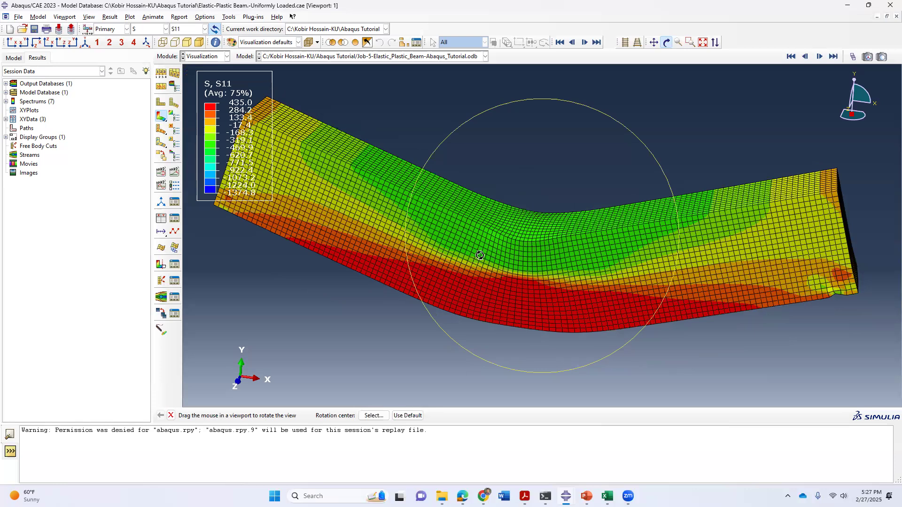
scroll(534, 253, down, 1)
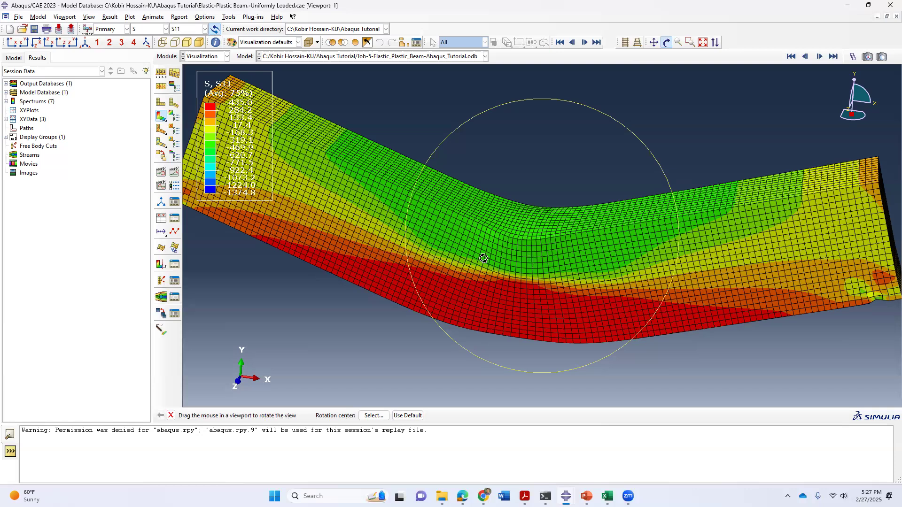
scroll(483, 258, down, 1)
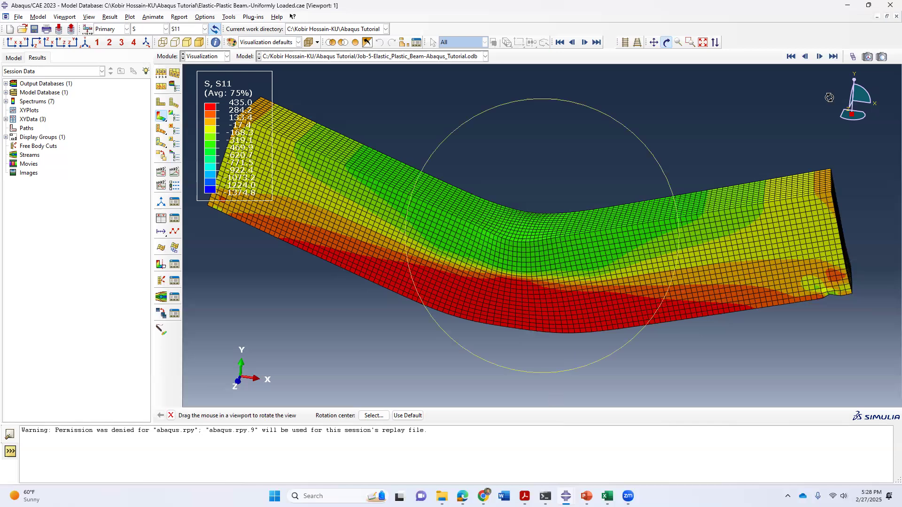
click(820, 56)
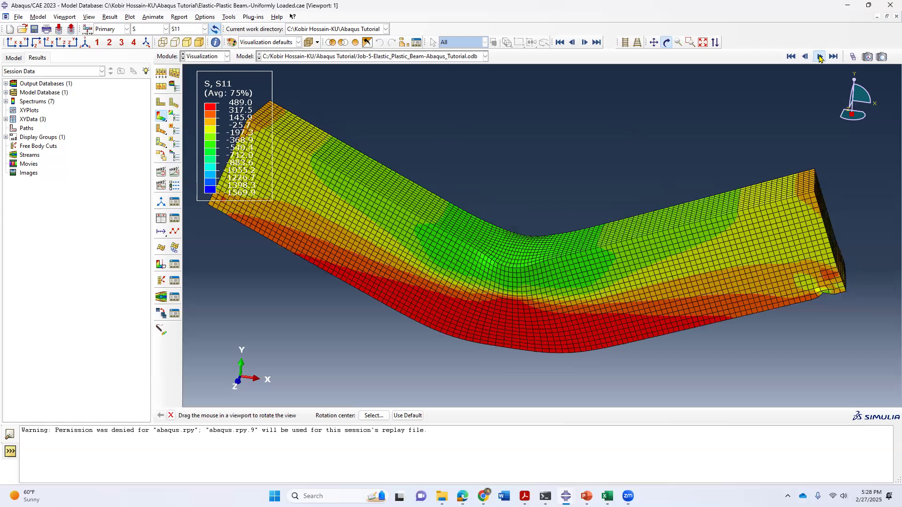
click(820, 56)
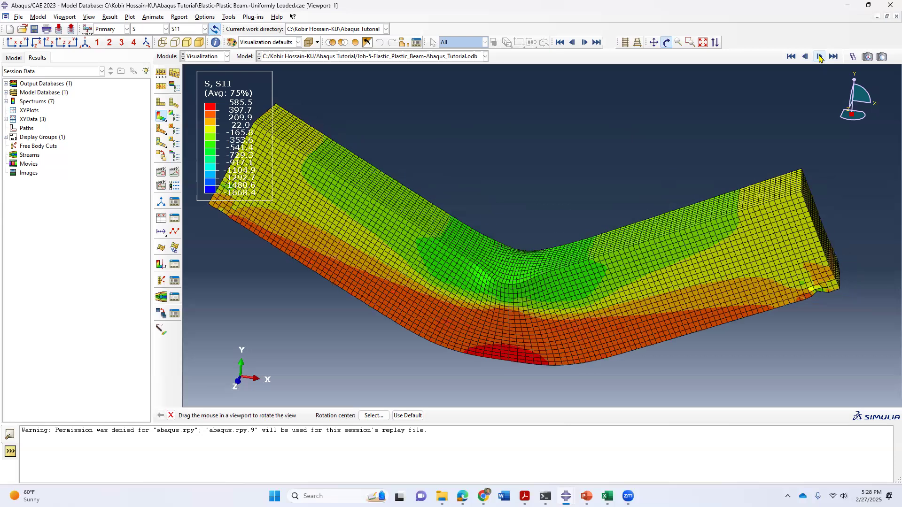
click(820, 56)
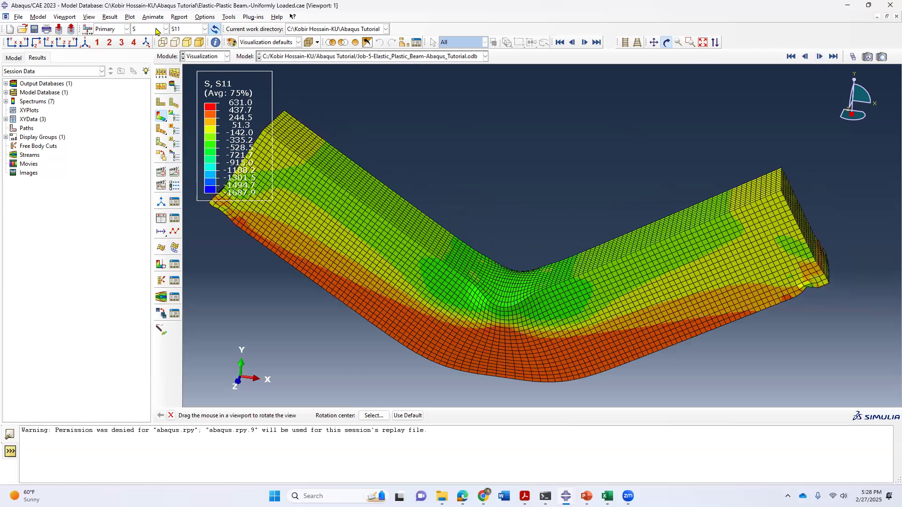
Step: Change the contour plot variable from stress to spatial displacement U with component U2
click(158, 29)
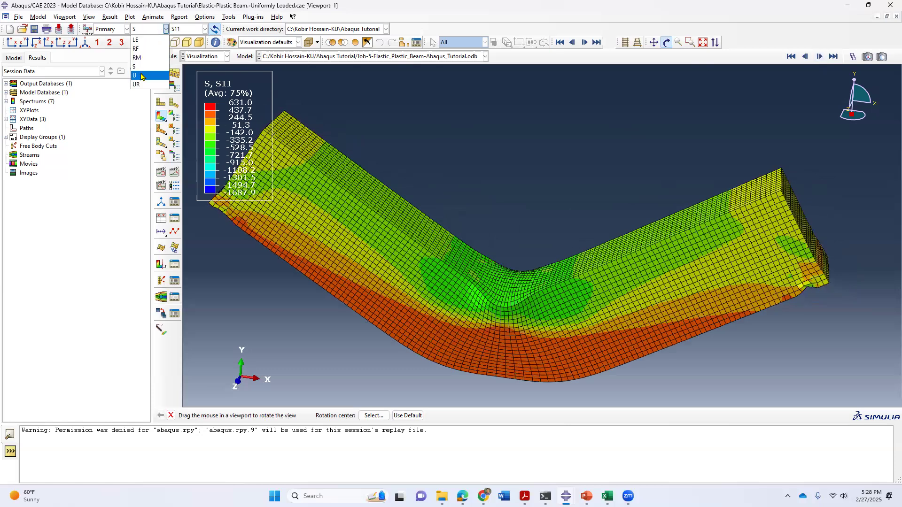
click(141, 75)
click(204, 28)
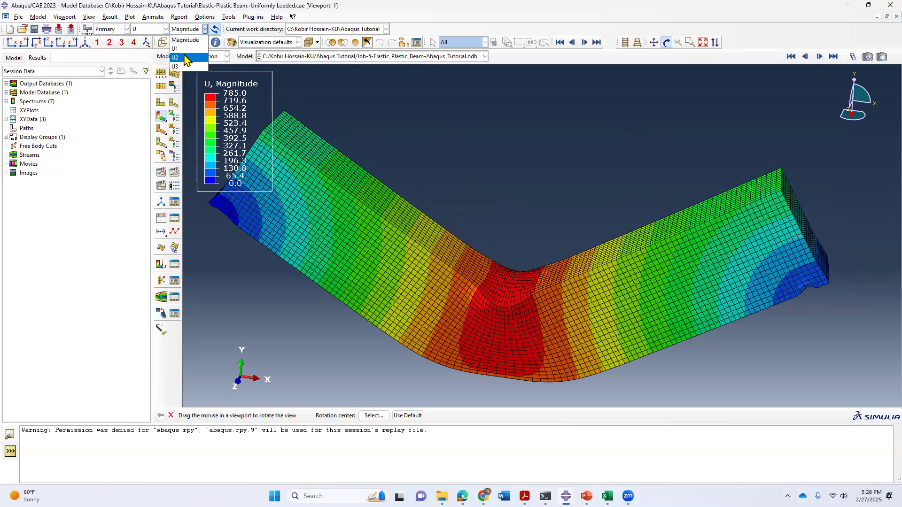
click(186, 53)
Step: Rewind the U2 results to the undeformed frame and advance through the first small-deflection frames, comparing the vertical displacements
click(791, 57)
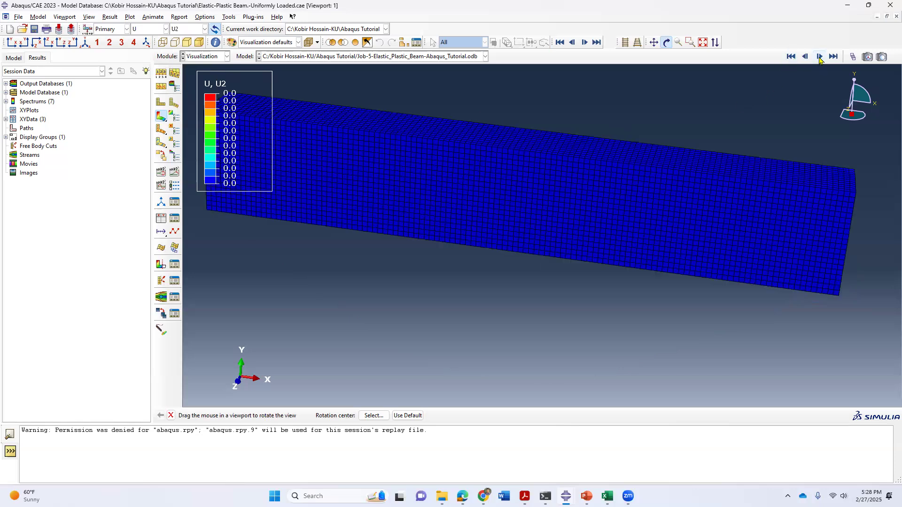
click(820, 57)
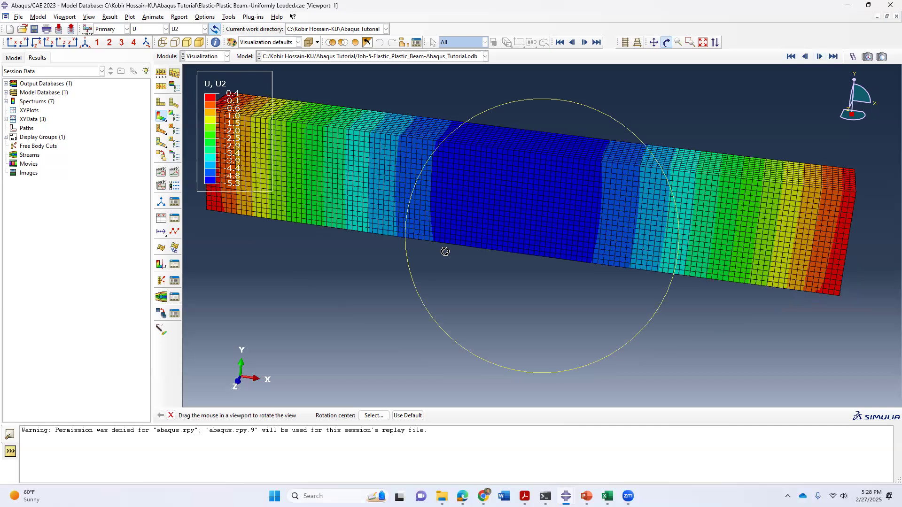
drag(451, 160, 494, 280)
click(654, 42)
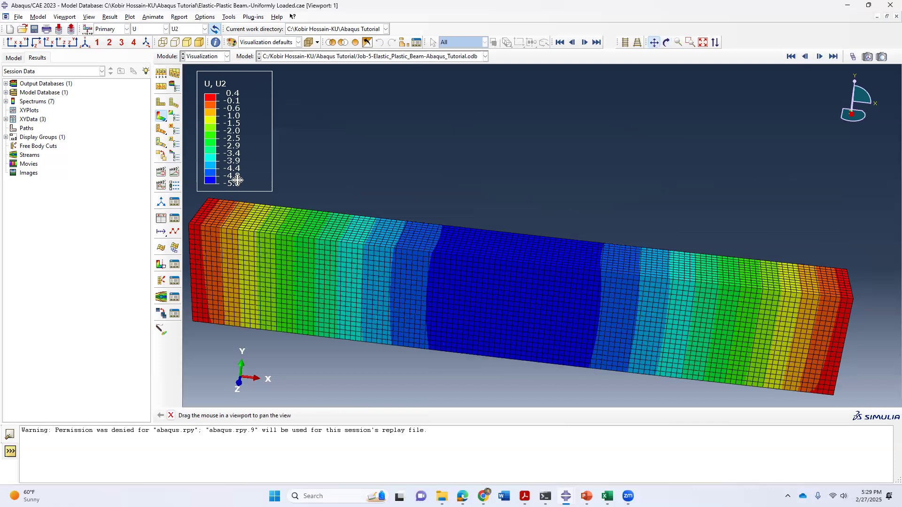
click(820, 57)
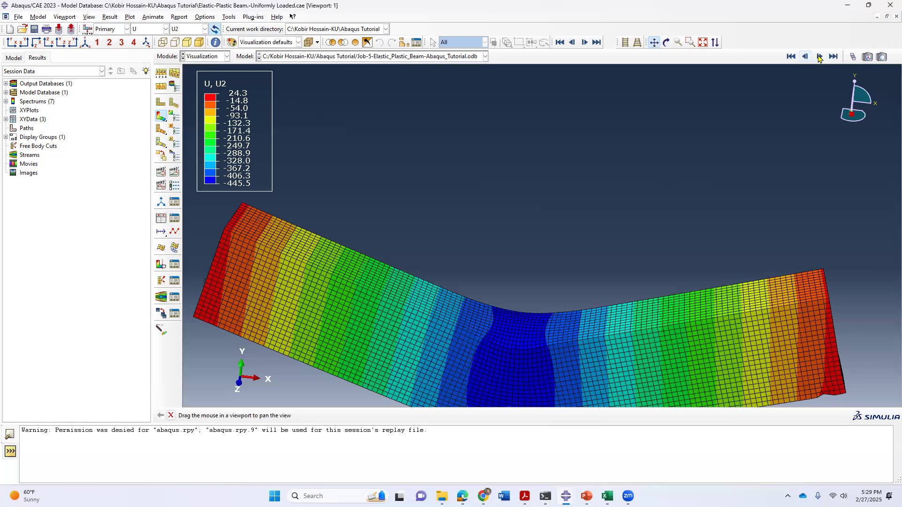
click(820, 56)
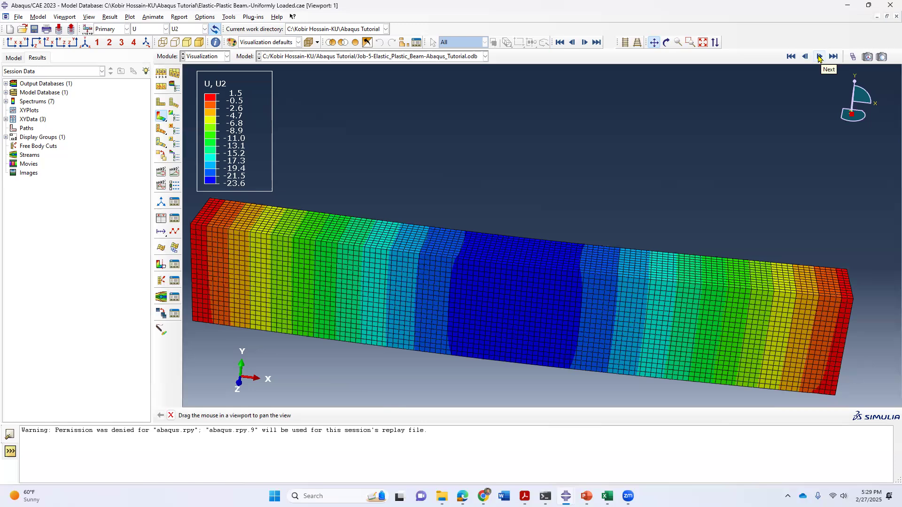
Step: Advance the U2 results through the large-deflection frames until the beam is folded into a sharp V shape
click(820, 57)
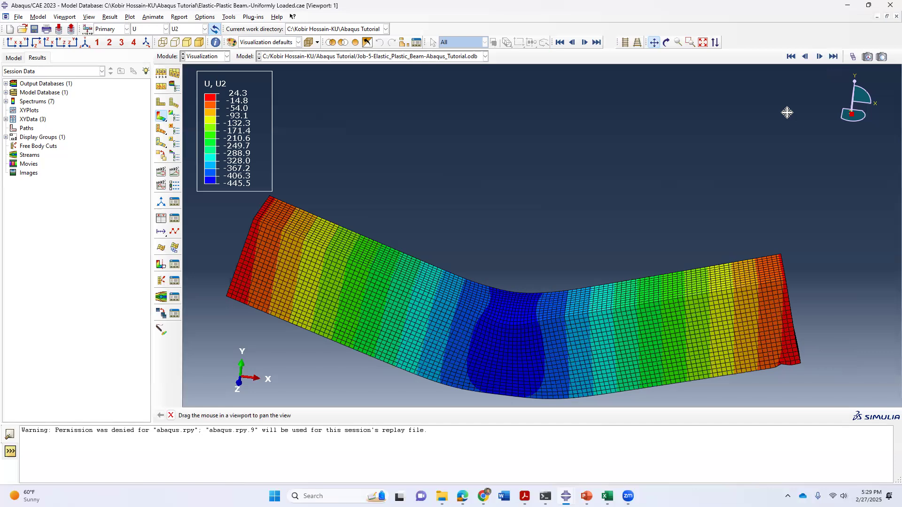
click(820, 58)
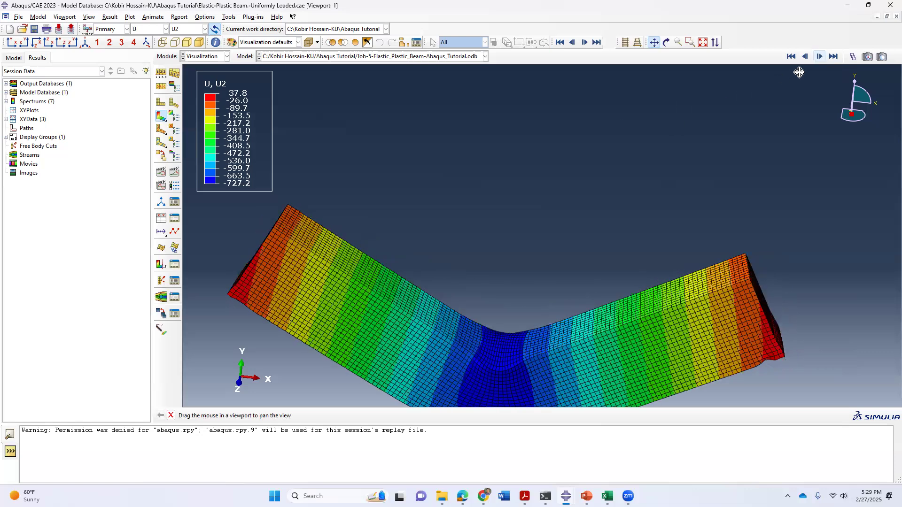
click(820, 57)
click(820, 57)
click(820, 57)
click(820, 57)
click(820, 57)
click(820, 57)
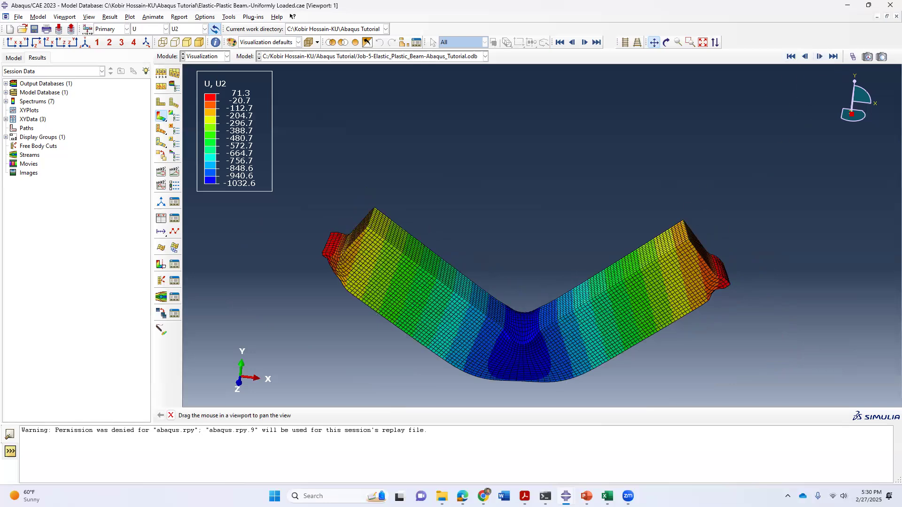
Step: Switch to Excel to look at the elastic-plastic beam's force-displacement chart and return to the Abaqus/CAE elastic-plastic results
key(alt+Tab)
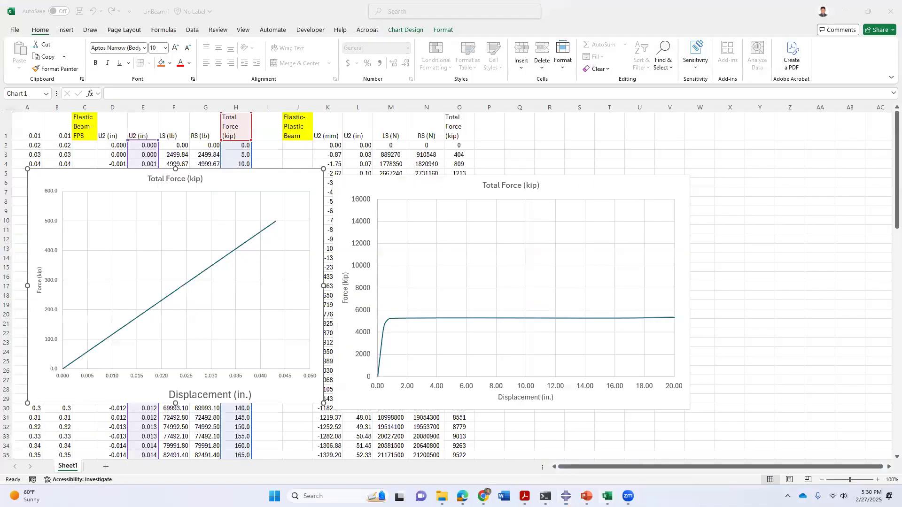
click(584, 185)
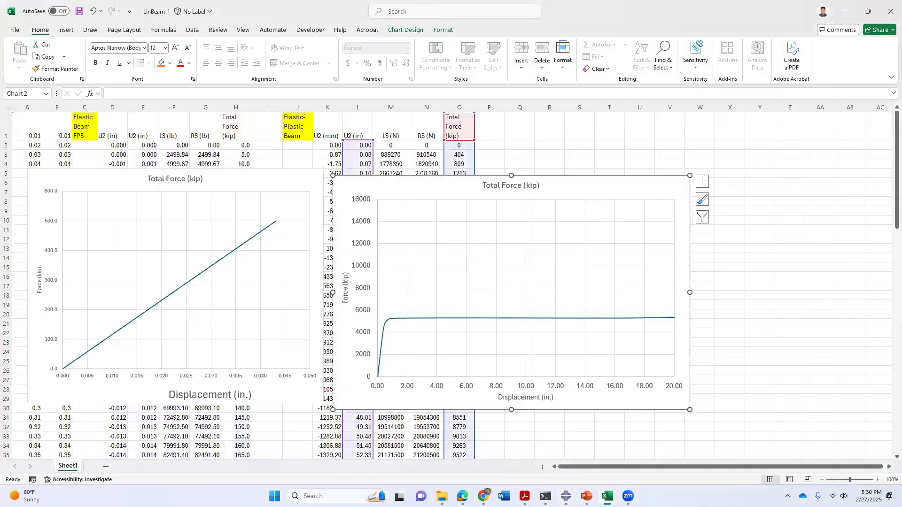
click(566, 496)
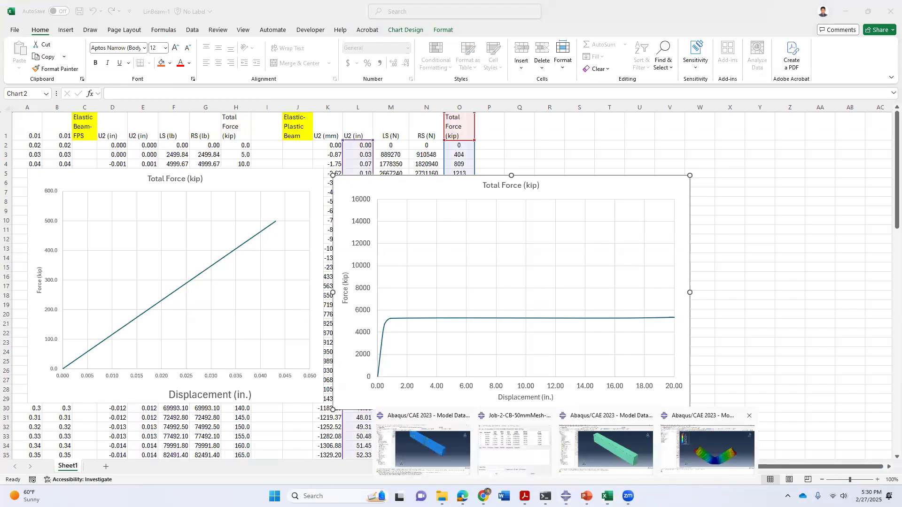
click(707, 444)
Step: Start creating XY data from ODB field output, using the U2 spatial displacement at the Unique Nodal position
click(162, 219)
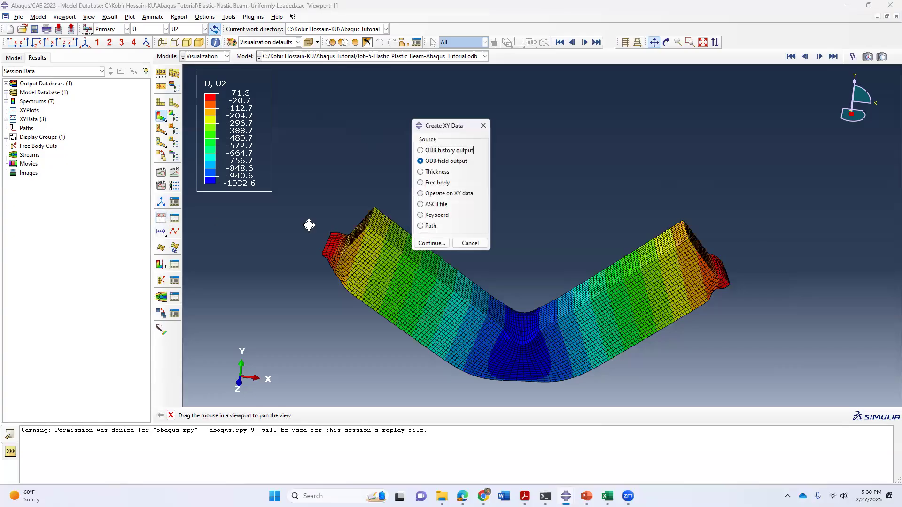
drag(459, 125, 478, 110)
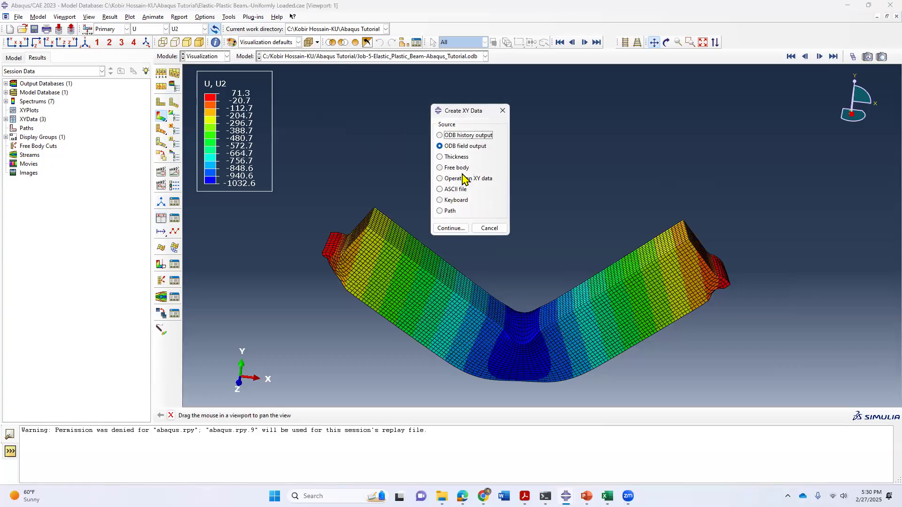
click(452, 229)
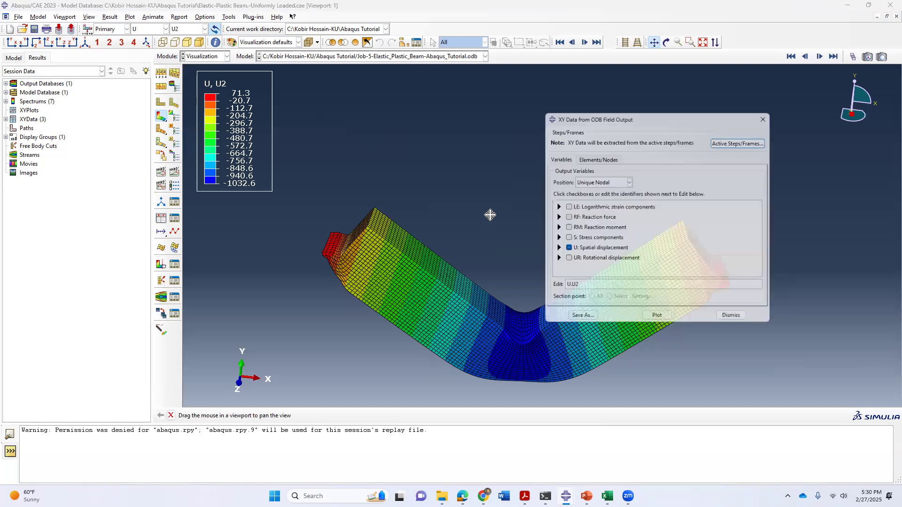
drag(652, 115, 582, 110)
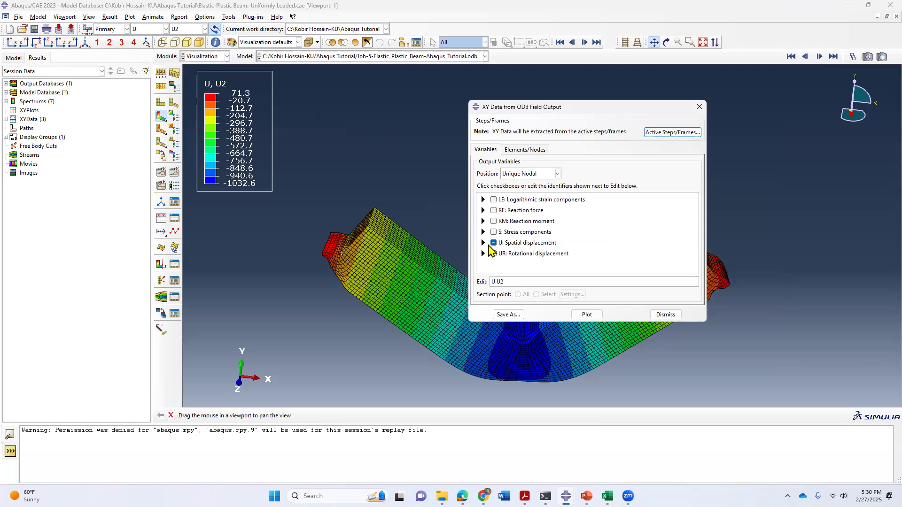
click(483, 243)
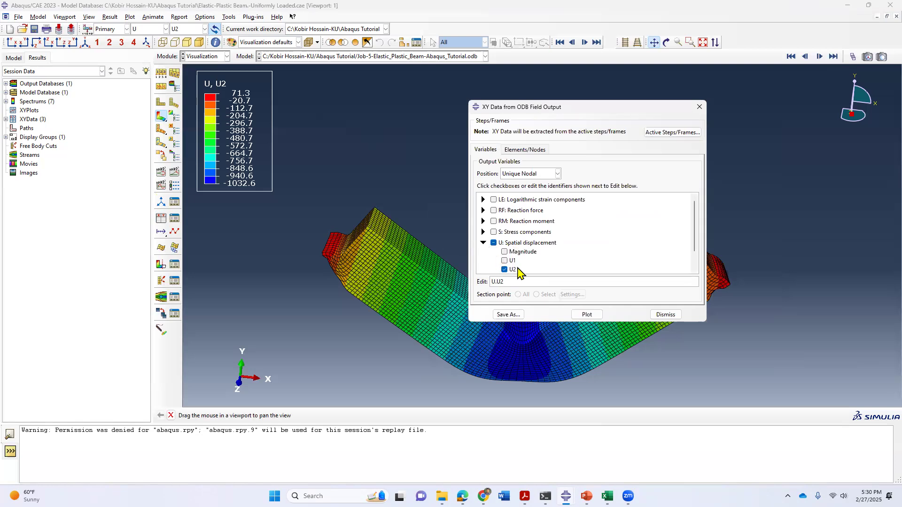
click(530, 175)
click(526, 211)
Step: Set the XY data nodes for picking from the viewport and return the beam results to an early, nearly straight frame
click(531, 149)
click(562, 175)
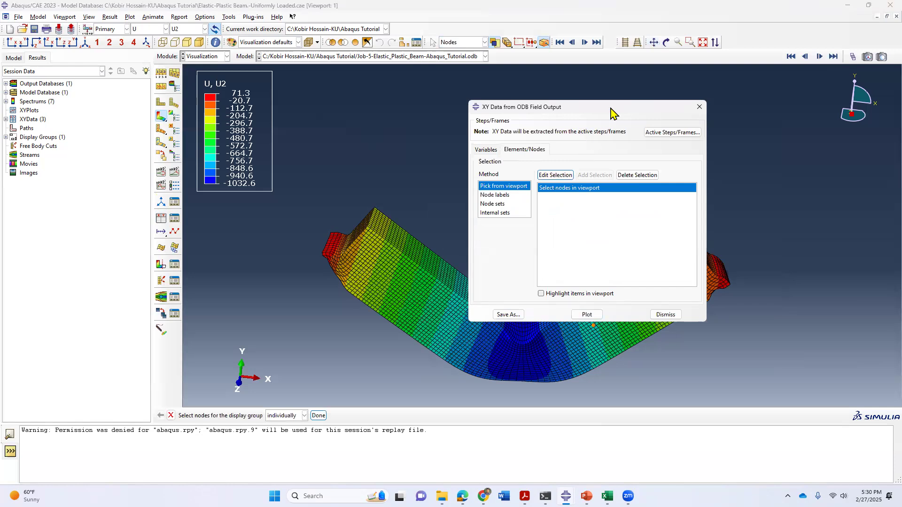
drag(603, 109, 748, 131)
click(791, 57)
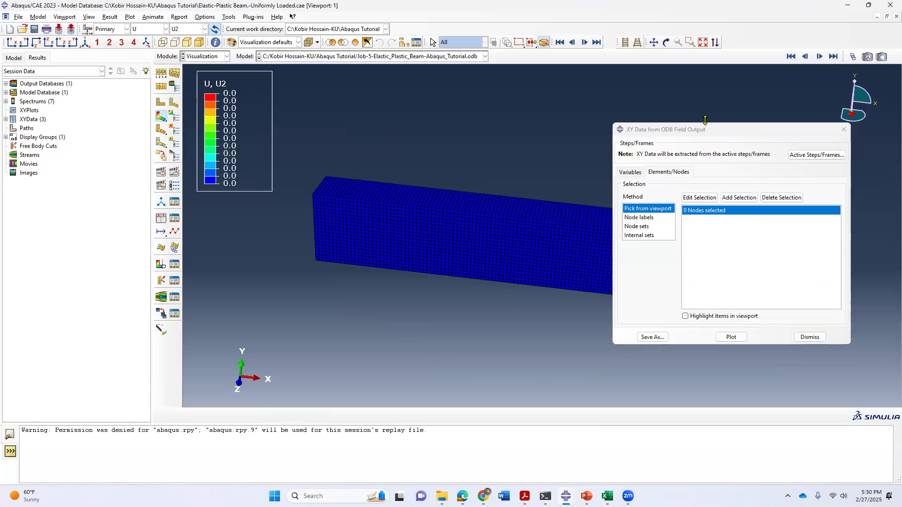
click(819, 57)
click(820, 57)
Step: Change the contour plot variable to stress S with component S11
click(184, 30)
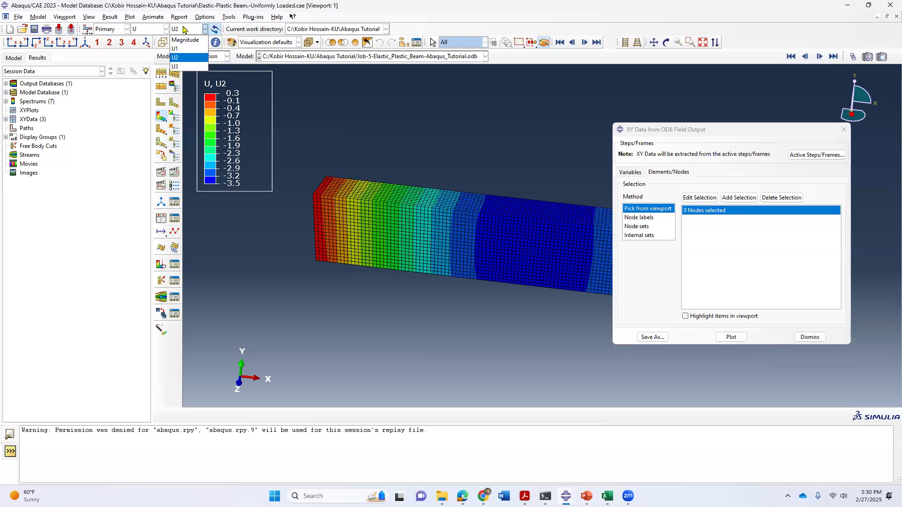
click(185, 55)
click(152, 31)
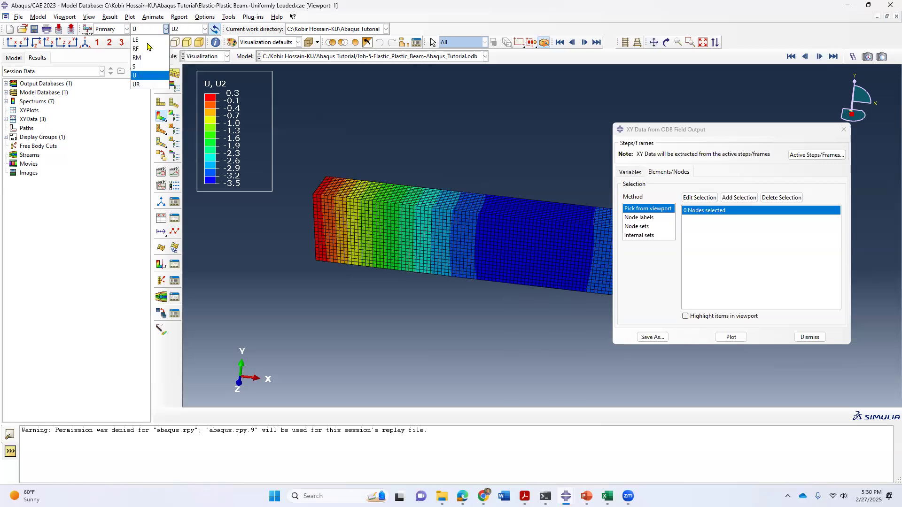
click(141, 75)
click(188, 29)
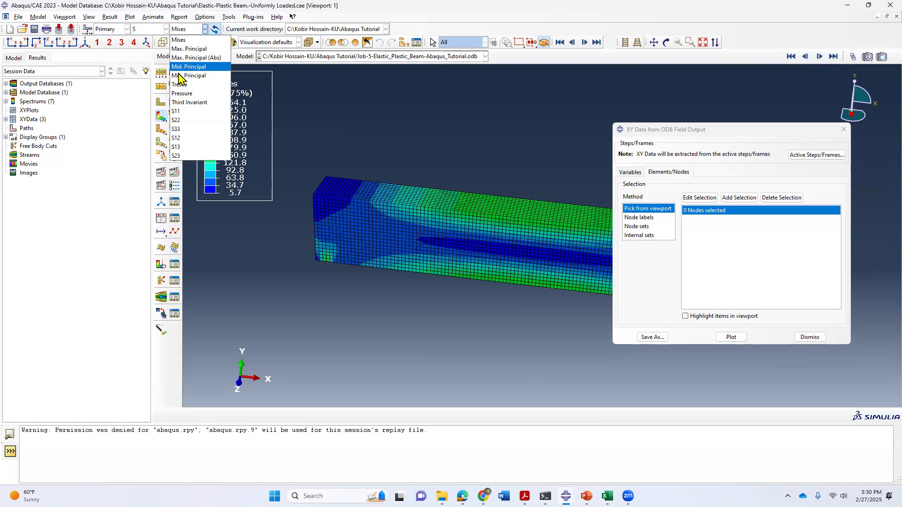
click(181, 111)
Step: Zoom in on the beam's midspan and advance the S11 results four frames to locate the peak compression zone
scroll(371, 145, down, 3)
scroll(484, 204, up, 5)
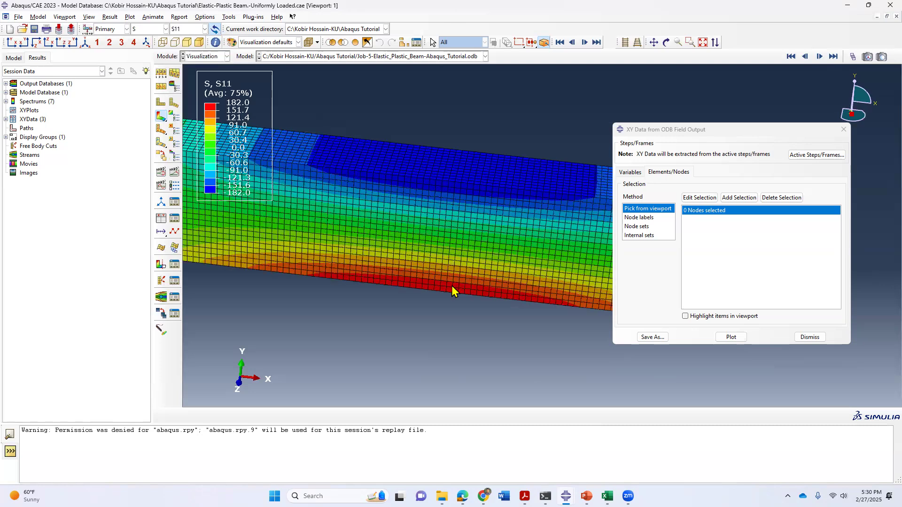
click(820, 56)
click(820, 56)
click(820, 56)
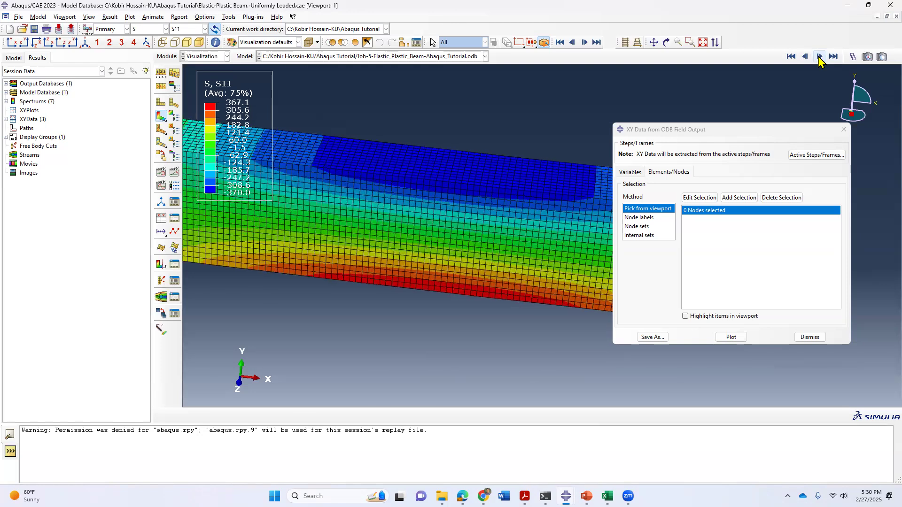
click(820, 56)
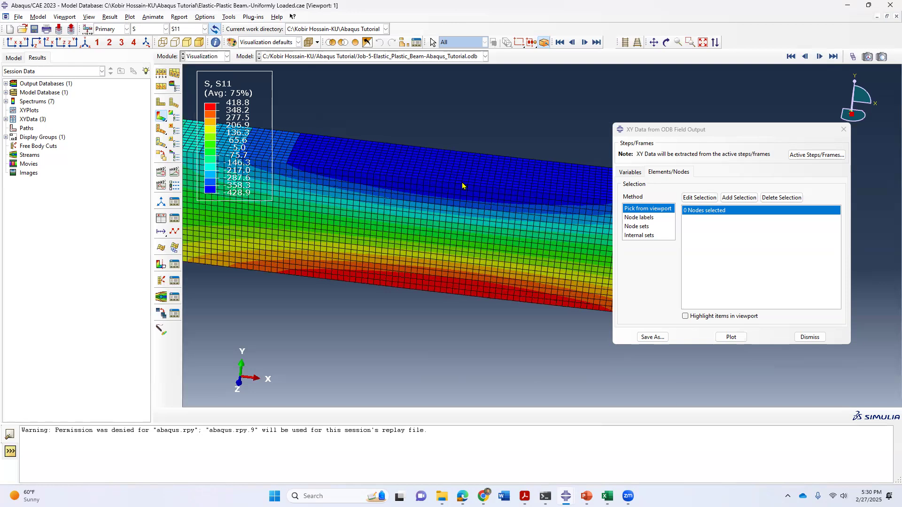
Step: Pick one node in the blue compression zone at the beam's midspan and plot its U2 displacement over time
click(695, 198)
click(458, 188)
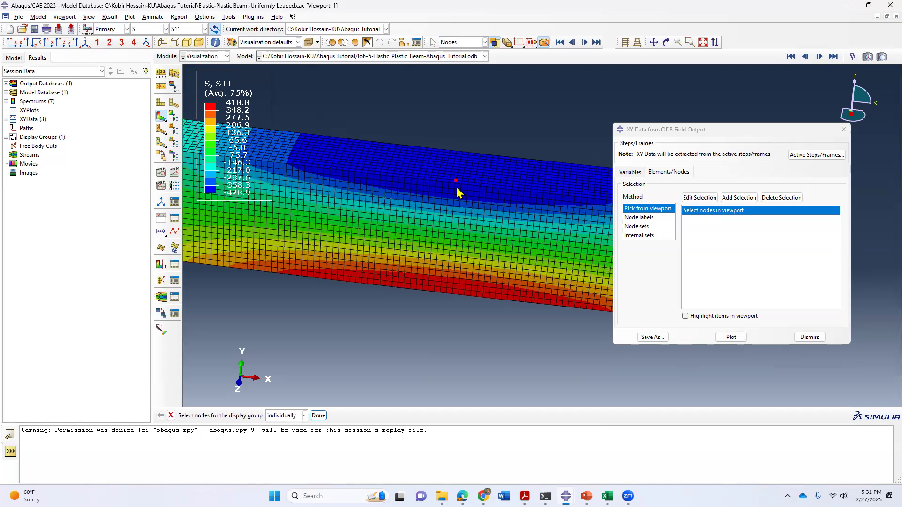
click(653, 338)
click(36, 243)
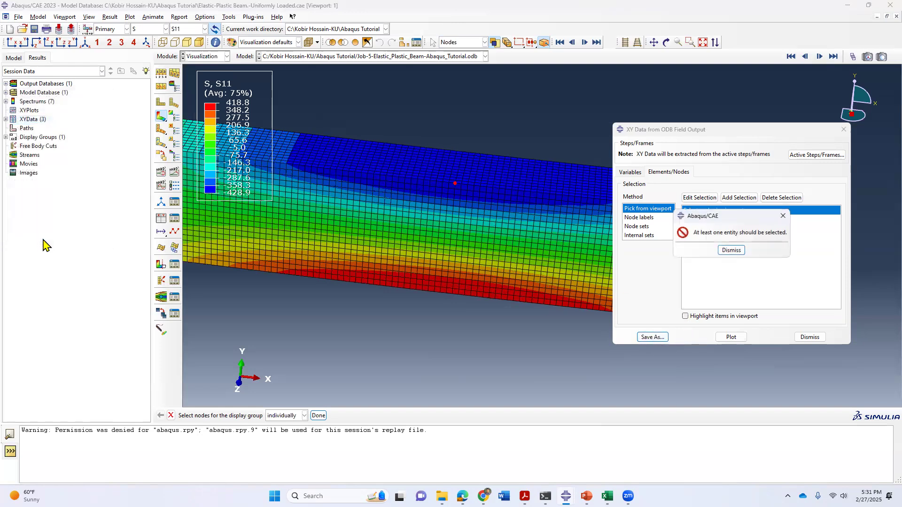
click(731, 250)
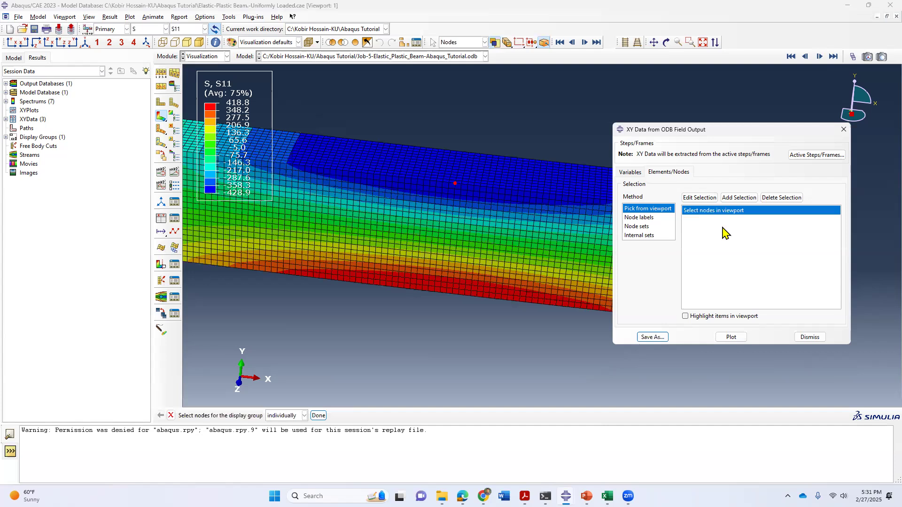
click(456, 181)
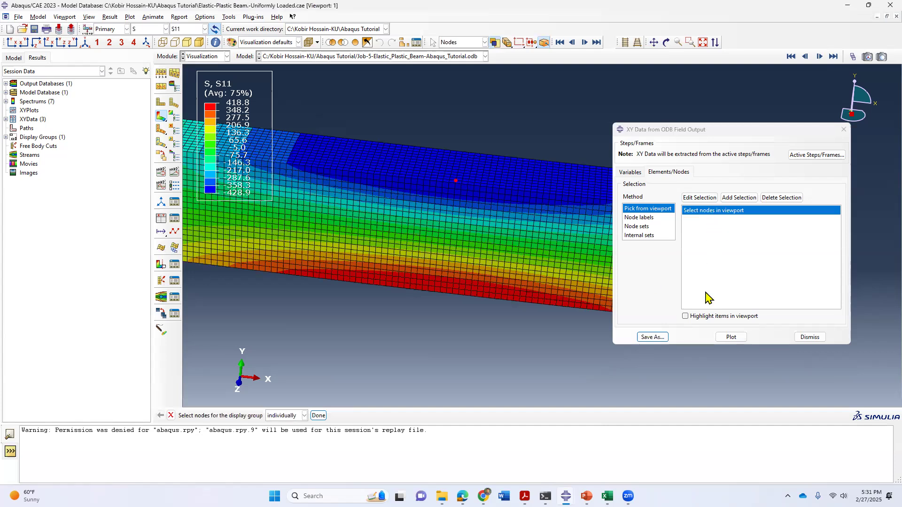
click(732, 337)
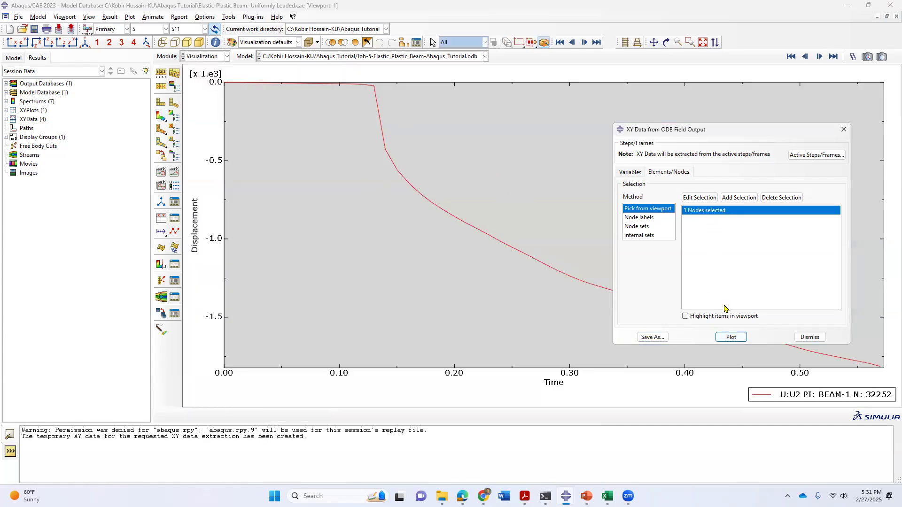
Step: Save the midspan node's U2 data as is and return the viewport to the deformed contour plot
click(653, 336)
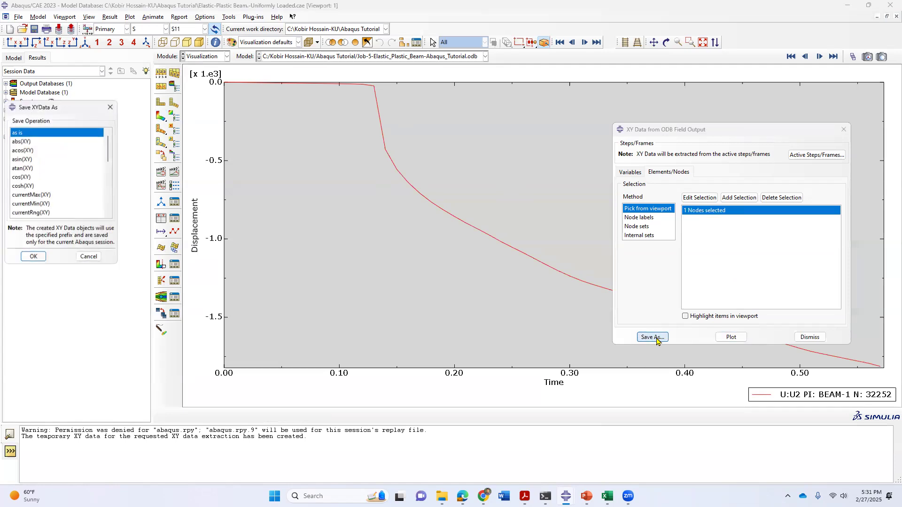
click(34, 257)
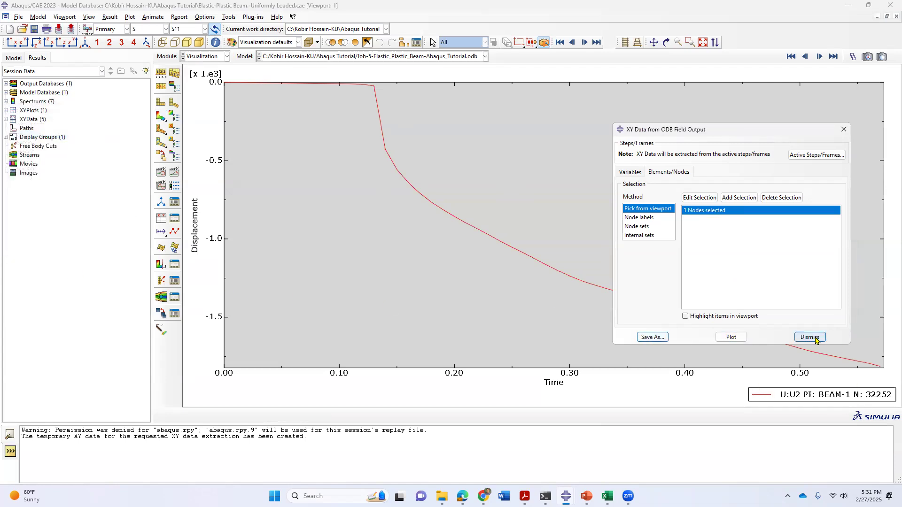
click(626, 174)
click(160, 120)
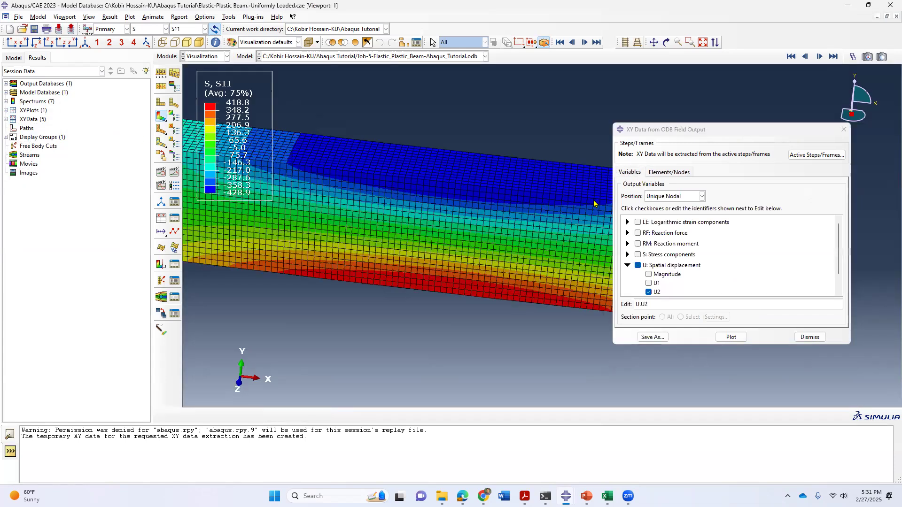
Step: Replace spatial displacement with reaction force component RF2 as the XY data output variable
click(637, 265)
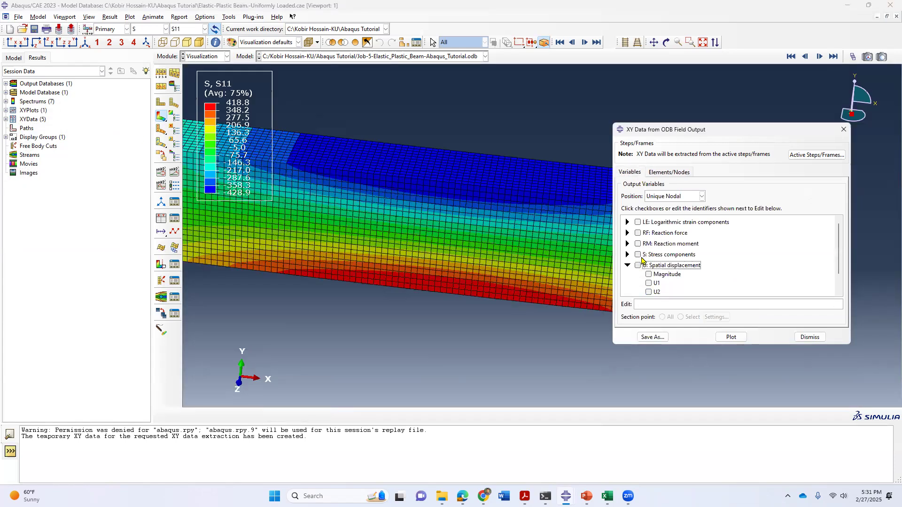
click(627, 232)
click(652, 260)
click(672, 172)
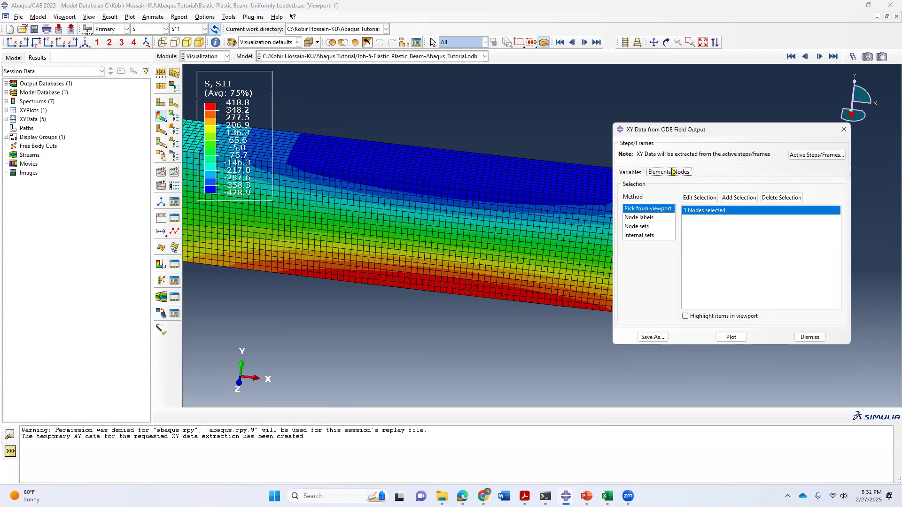
Step: Save the RF2 data of node sets RP-1 and RP-2 as is and finish the field output extraction
click(638, 227)
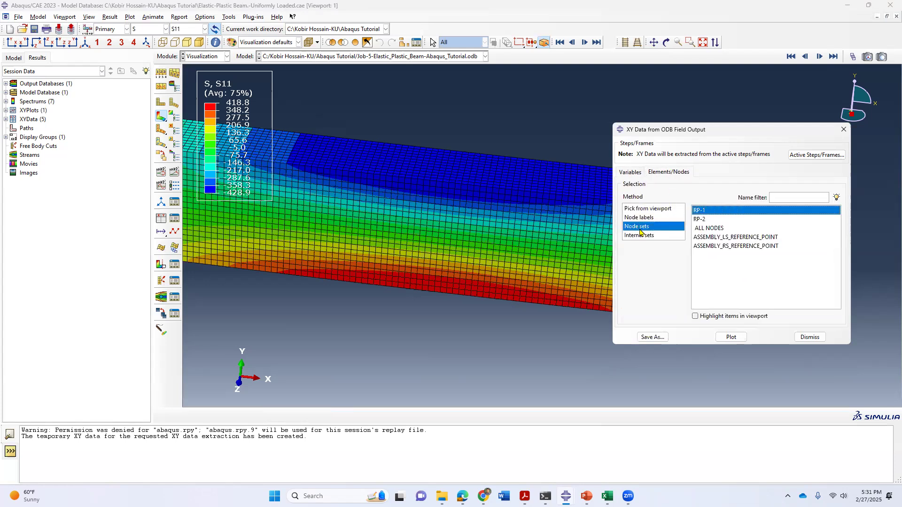
ctrl+click(704, 219)
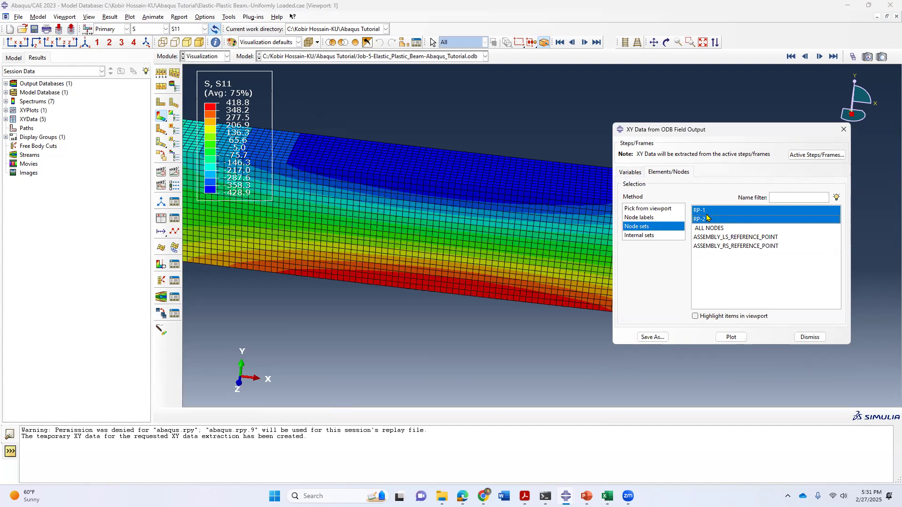
click(655, 337)
click(33, 272)
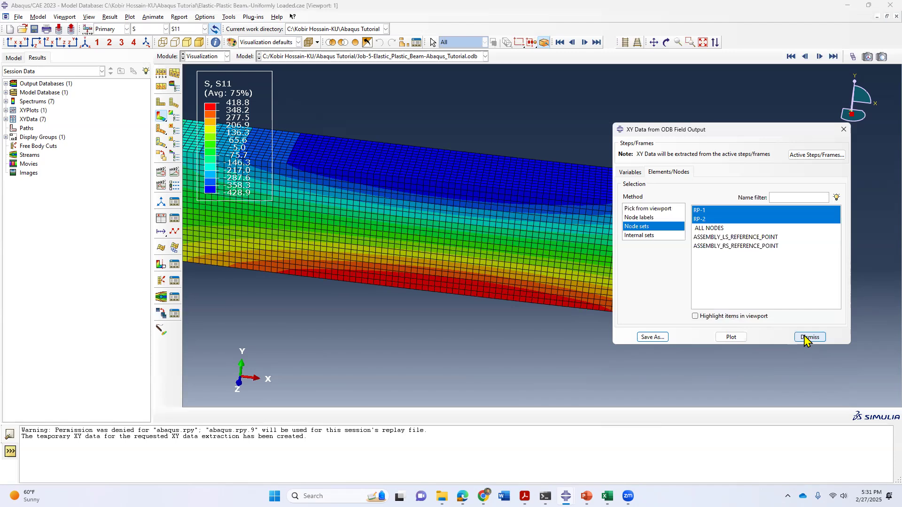
click(809, 337)
Step: View the saved U2 data of BEAM-1 node 32252 in the XY Data Manager and select its Y values
click(174, 219)
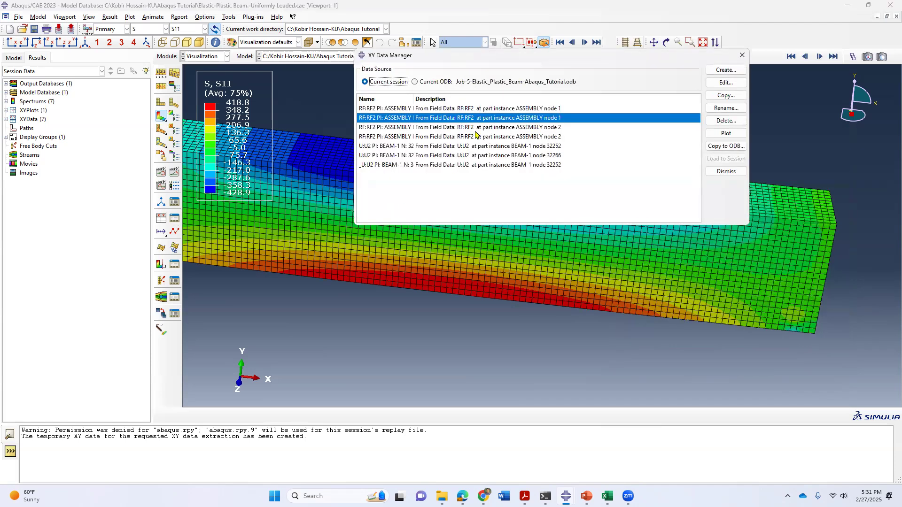
drag(536, 55, 526, 77)
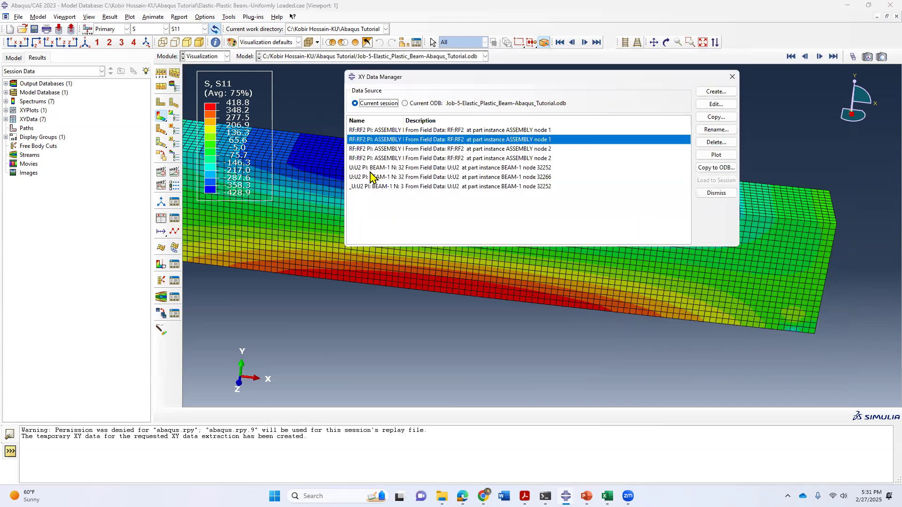
click(463, 168)
click(713, 105)
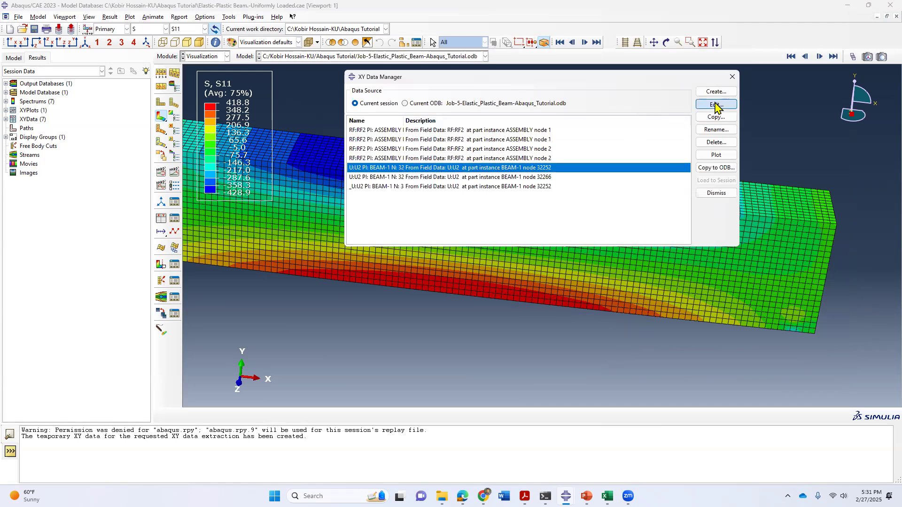
click(444, 240)
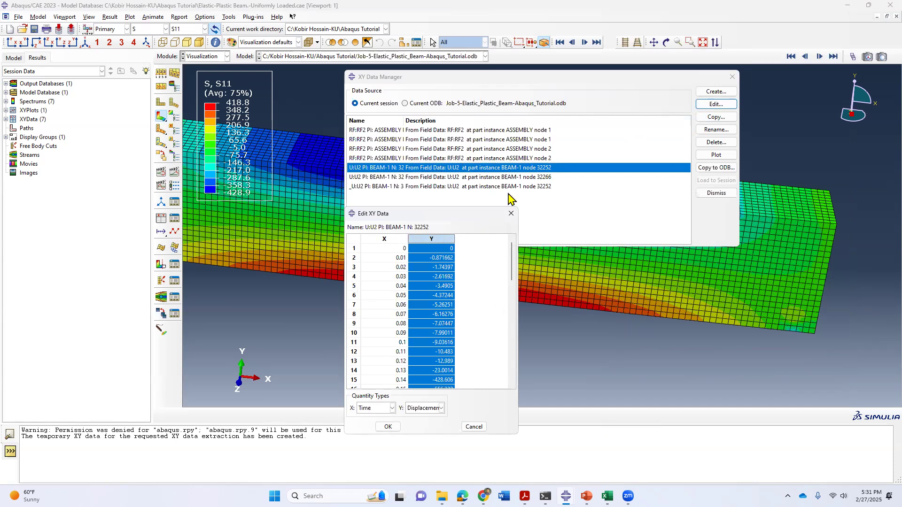
Step: View the RF2 data of ASSEMBLY node 1, select its Y values, and close the XY data without changes
click(428, 149)
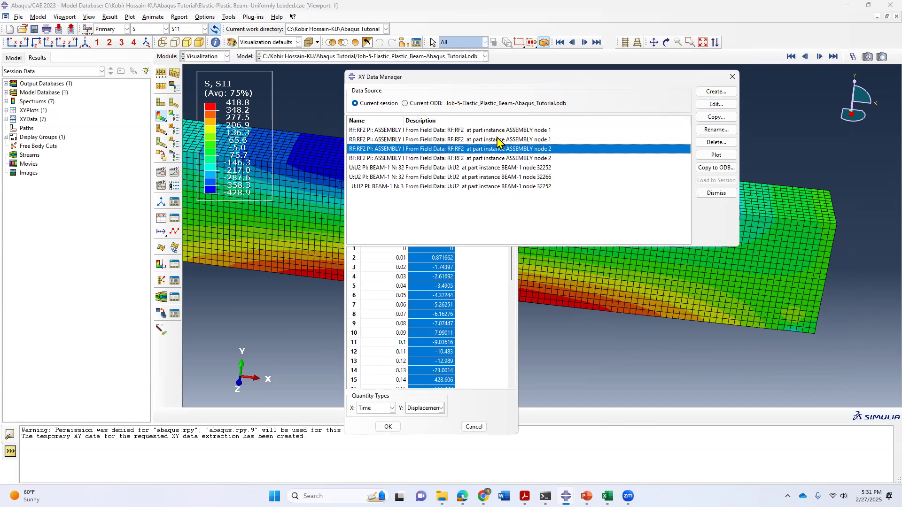
click(545, 130)
click(548, 150)
click(543, 131)
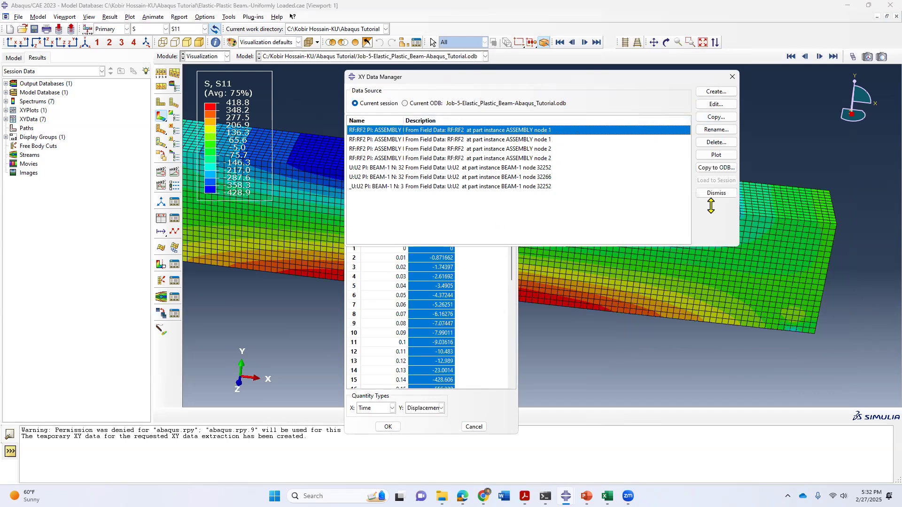
click(716, 104)
click(449, 239)
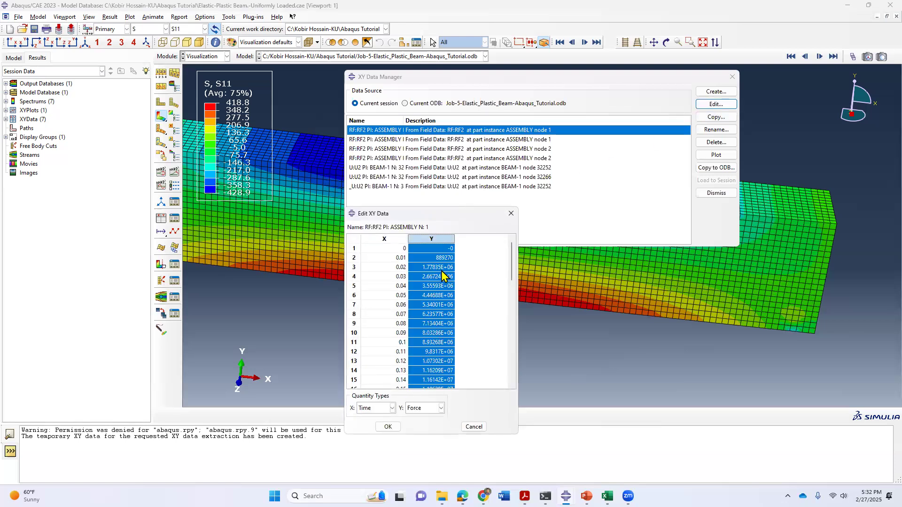
click(473, 427)
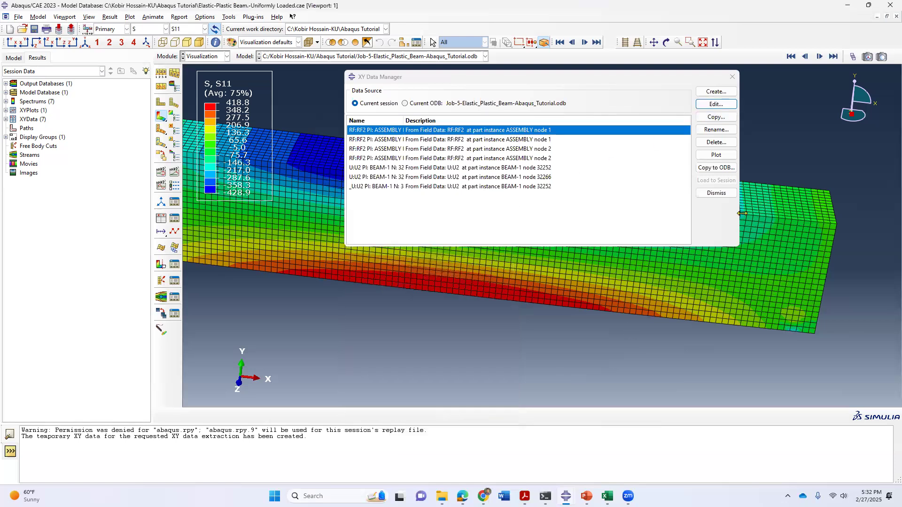
click(716, 193)
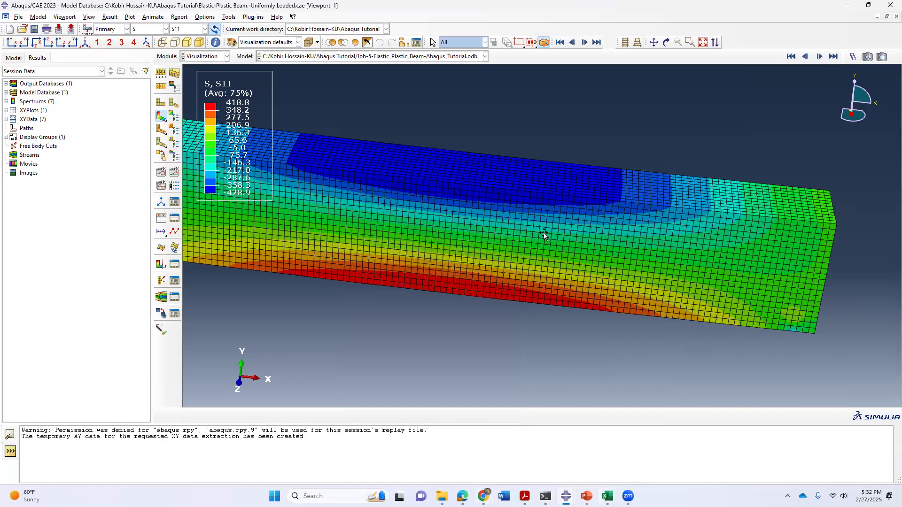
Step: Switch to Excel and review the elastic-plastic beam's U2 (mm), U2 (in), LS (N), RS (N) and Total Force (kip) columns
key(alt+Tab)
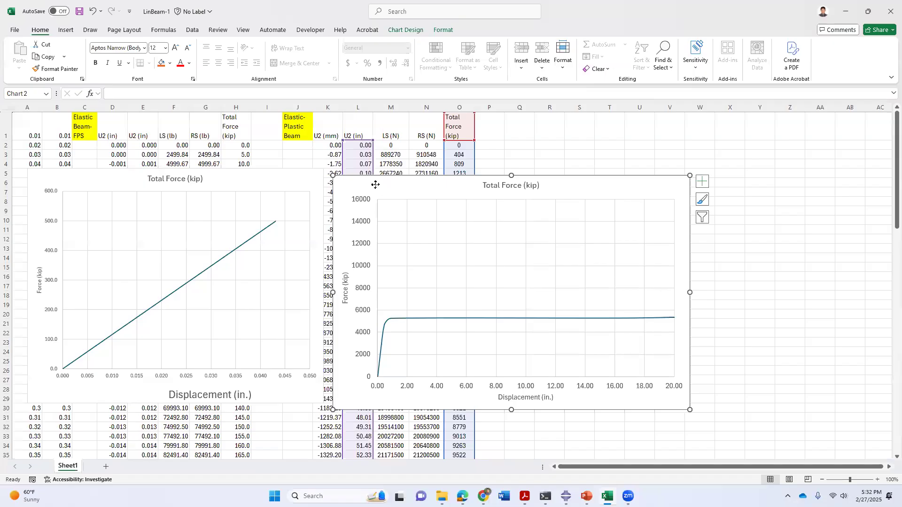
click(331, 106)
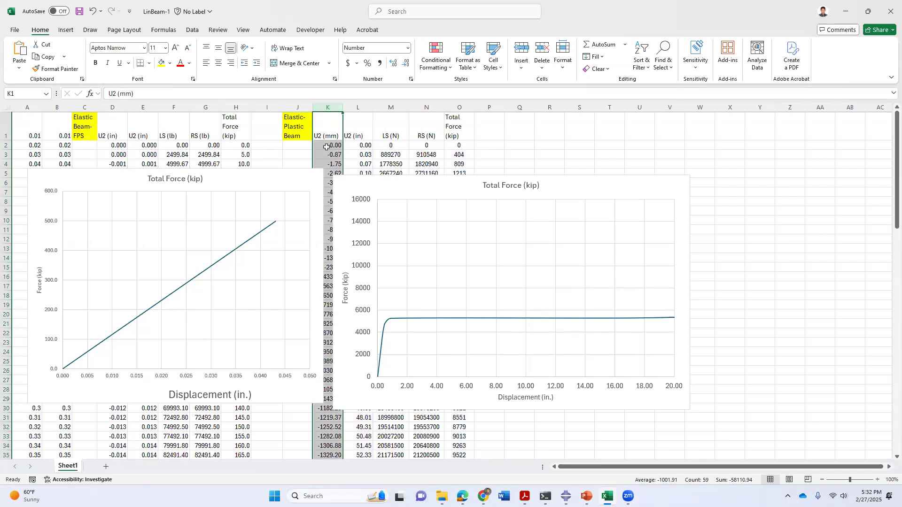
click(362, 144)
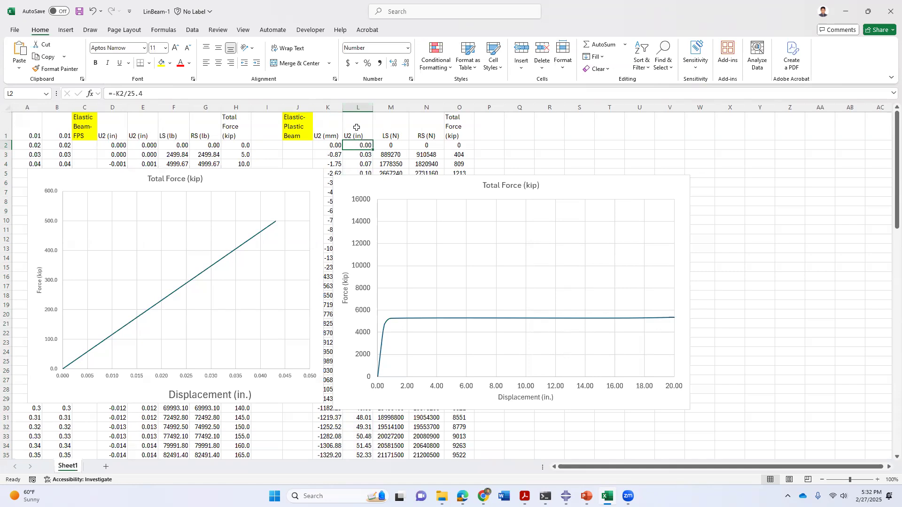
click(360, 112)
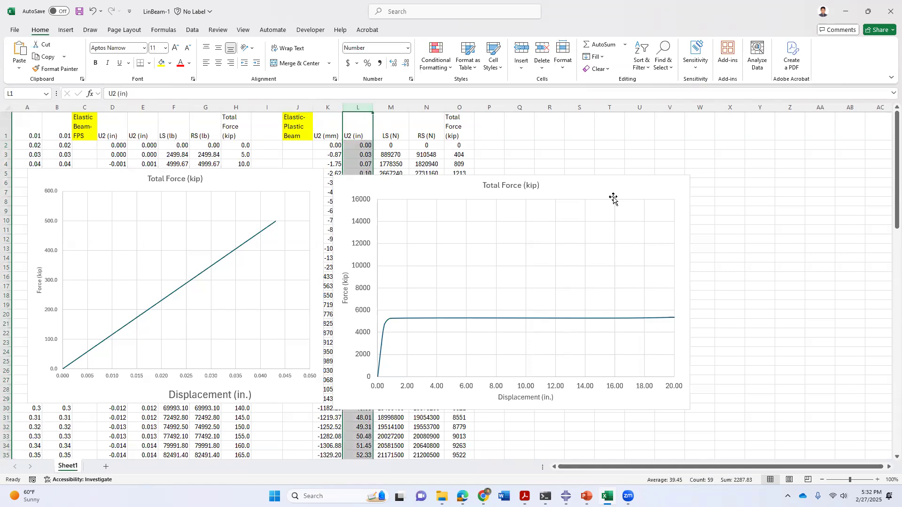
click(631, 190)
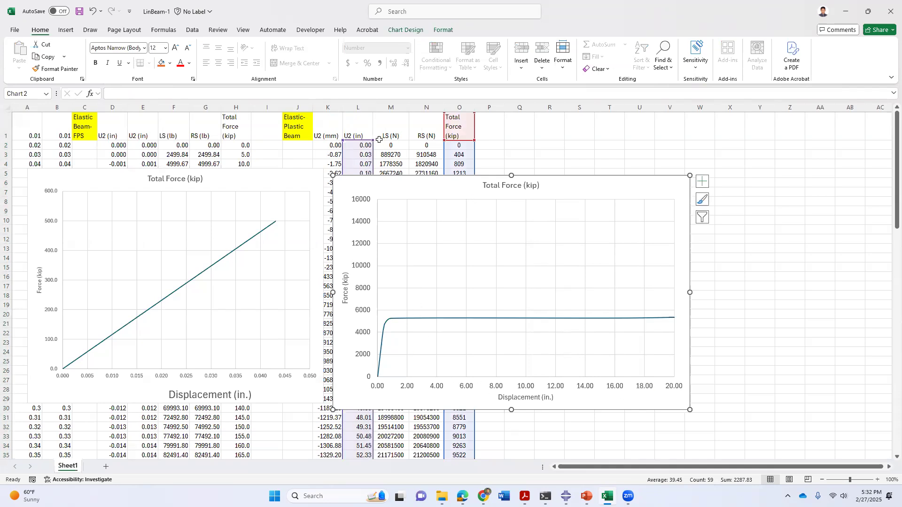
click(389, 107)
click(427, 107)
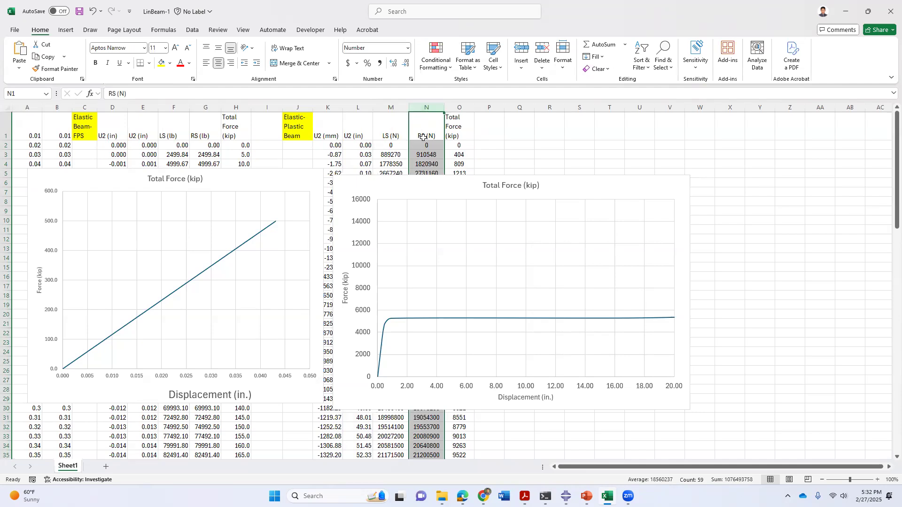
click(459, 107)
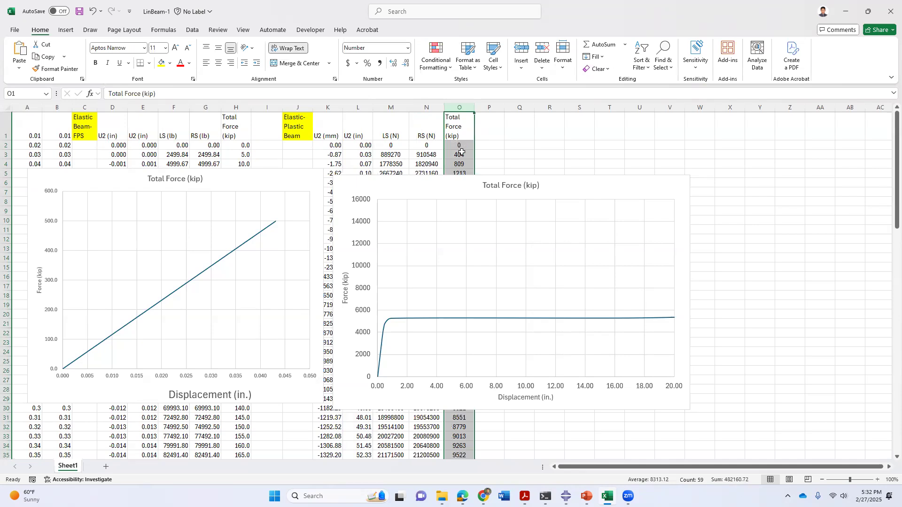
Step: Compare the two force-displacement charts and move the elastic-plastic one up slightly to level with the elastic one
click(455, 274)
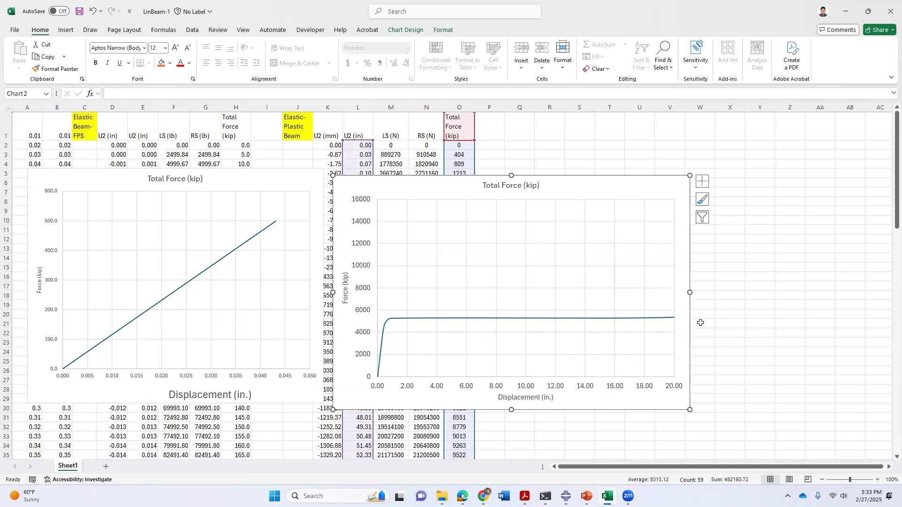
click(237, 177)
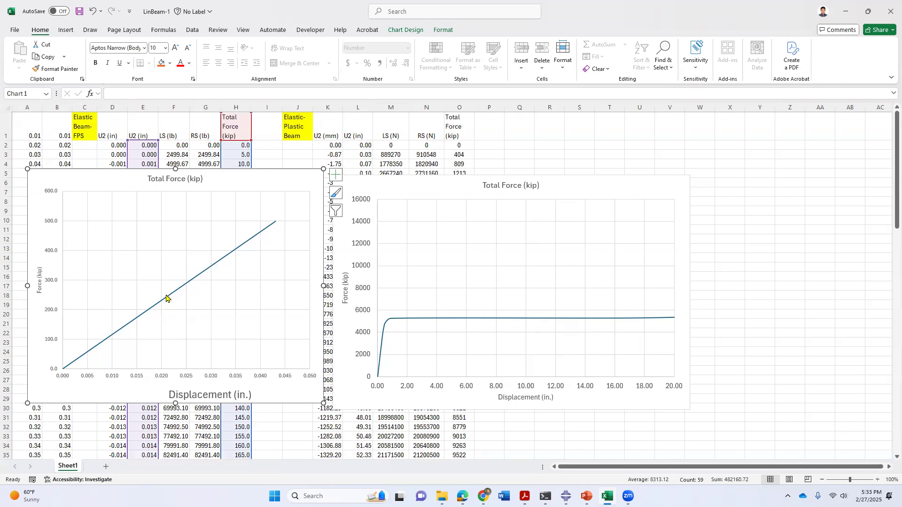
click(590, 185)
drag(591, 185, 591, 178)
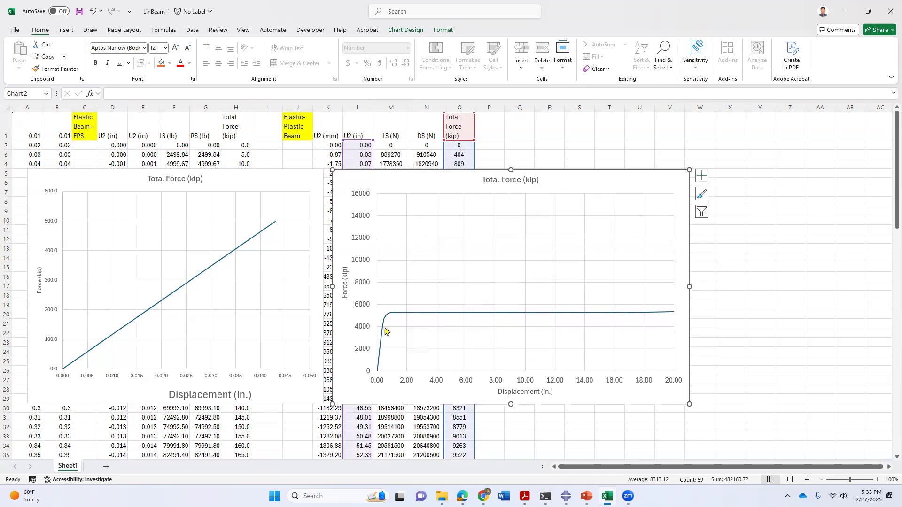
mouse_move(388, 317)
Step: Switch to PowerPoint and draw a long horizontal red line extending the stress-strain sketch's yield plateau across slide 2
key(alt+Tab)
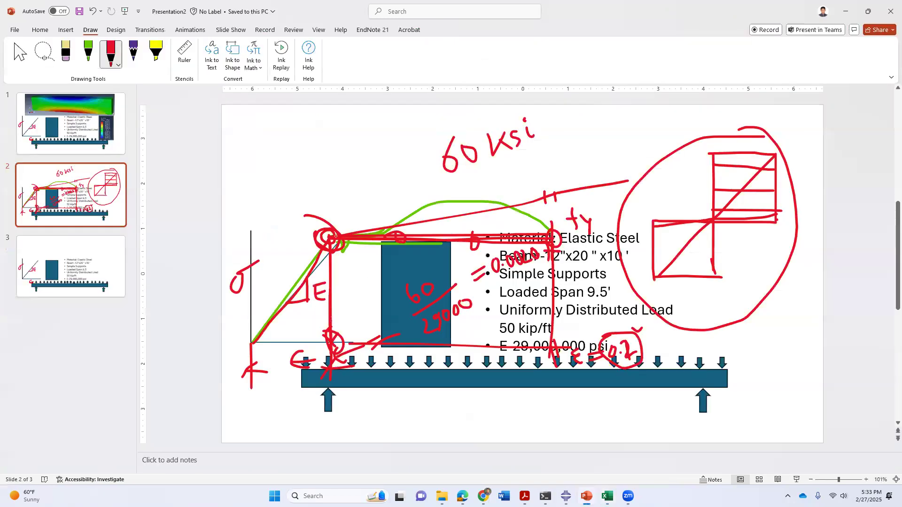
drag(439, 236, 798, 240)
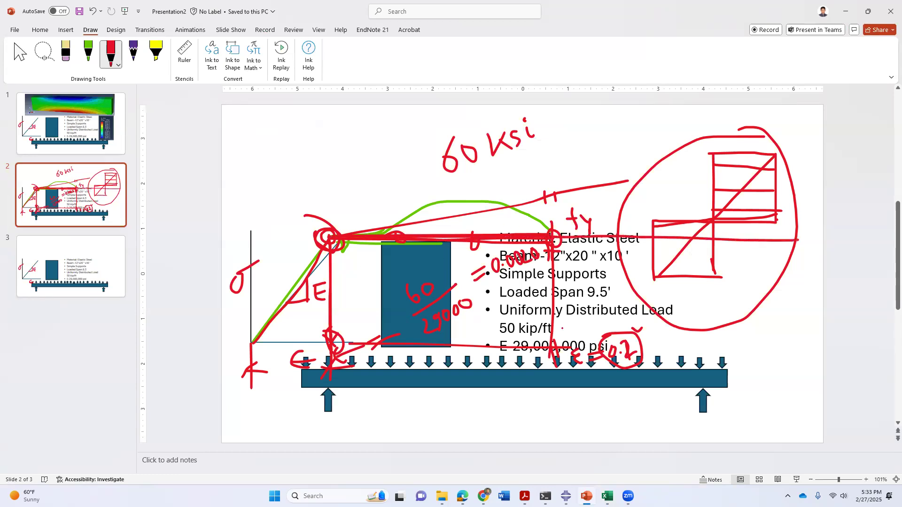
mouse_move(566, 496)
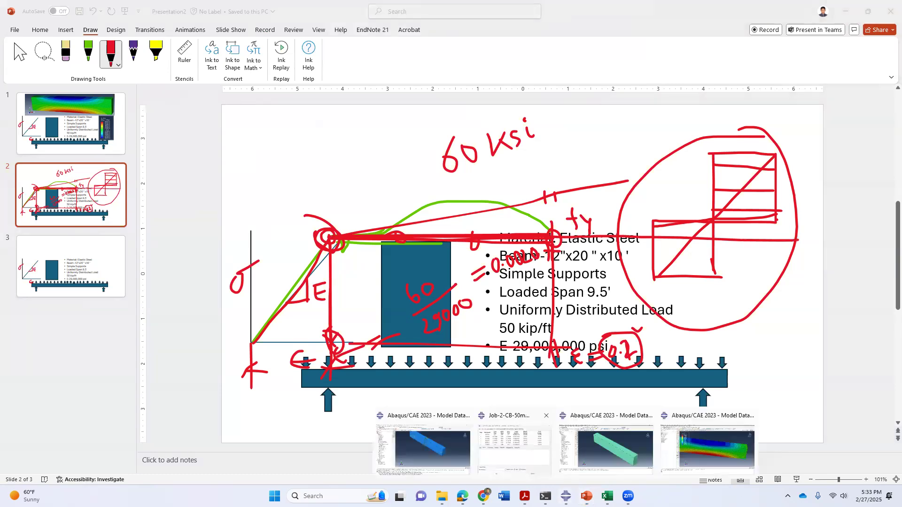
Step: Switch to Excel and shift the elastic-plastic force-displacement chart slightly down to line up with the elastic chart
click(607, 496)
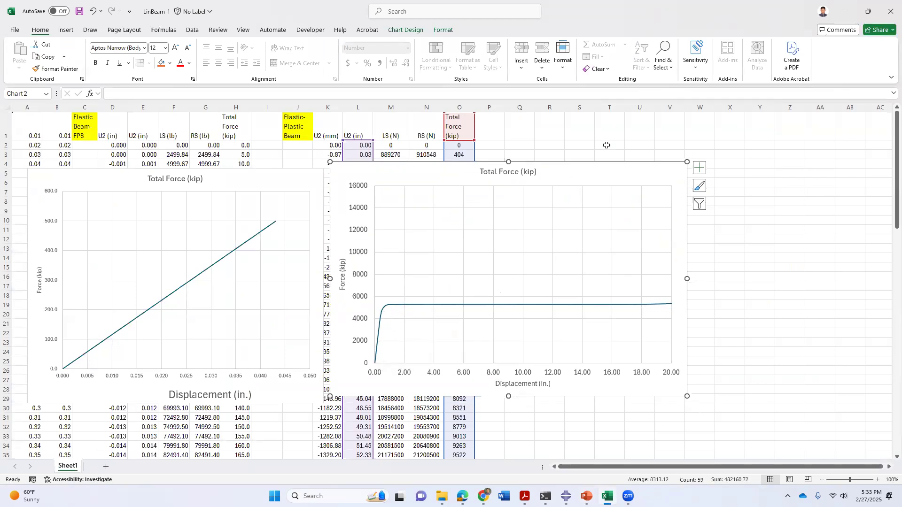
drag(608, 173, 609, 184)
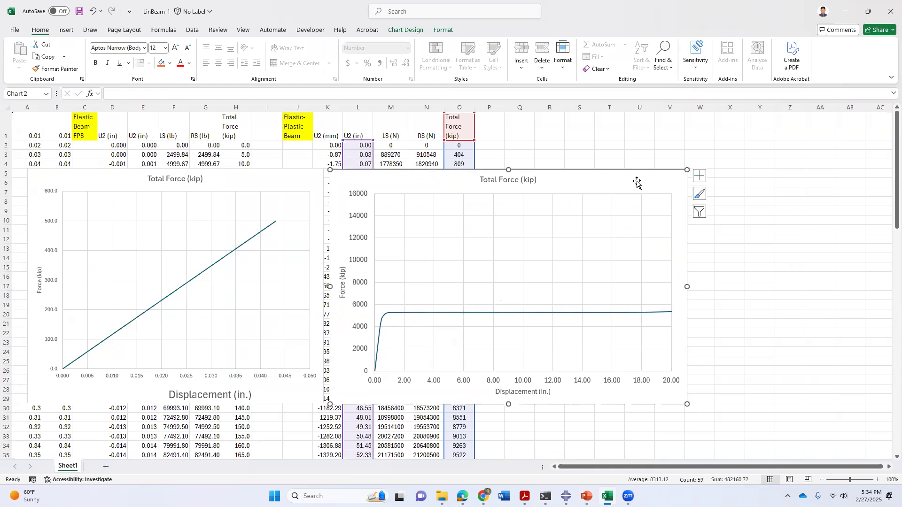
drag(637, 180, 635, 179)
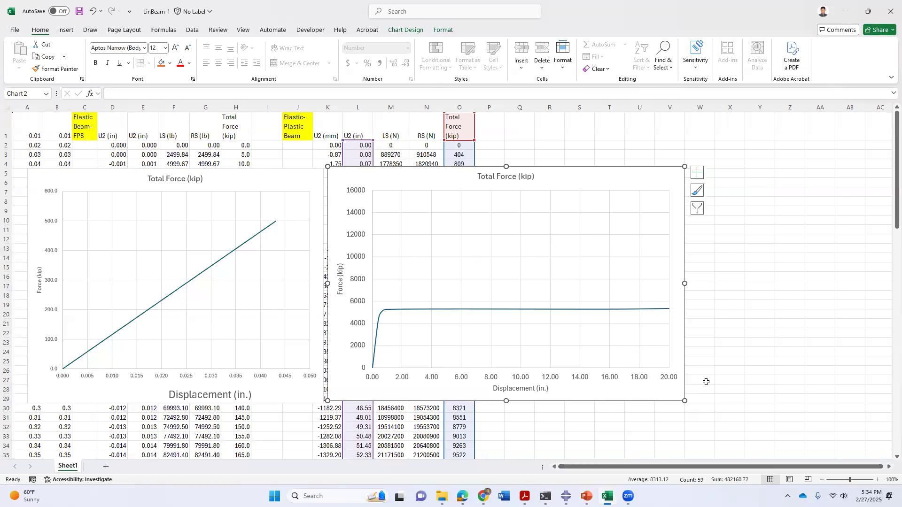
Step: Switch to the elastic-plastic beam model in Abaqus, enter the Load module, and open the Load Manager
mouse_move(587, 497)
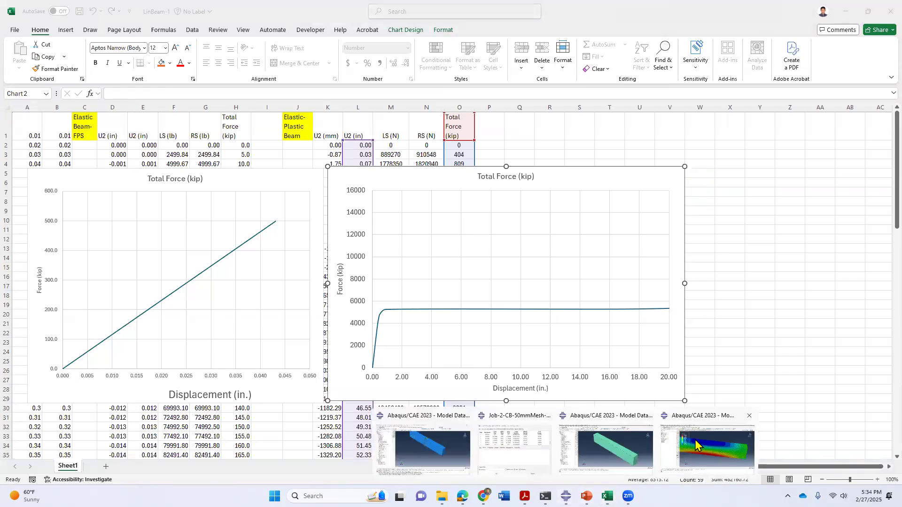
click(695, 439)
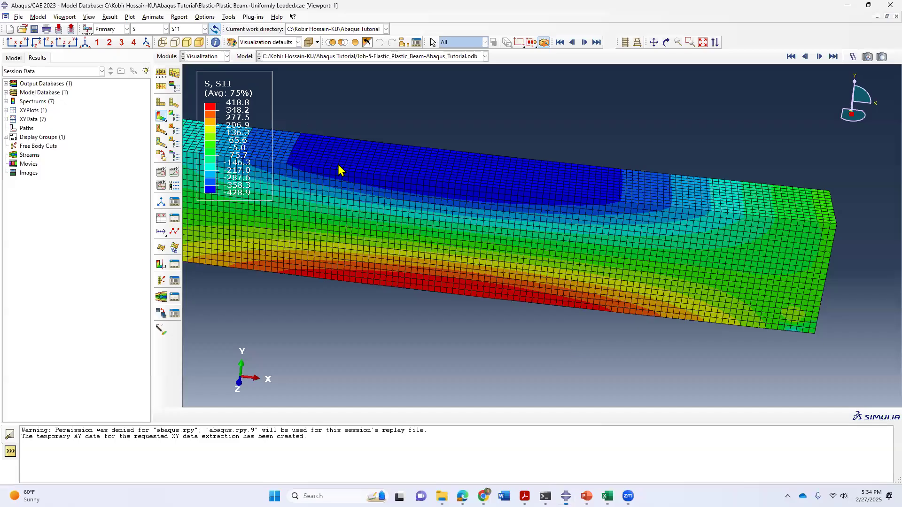
scroll(710, 190, down, 2)
click(226, 56)
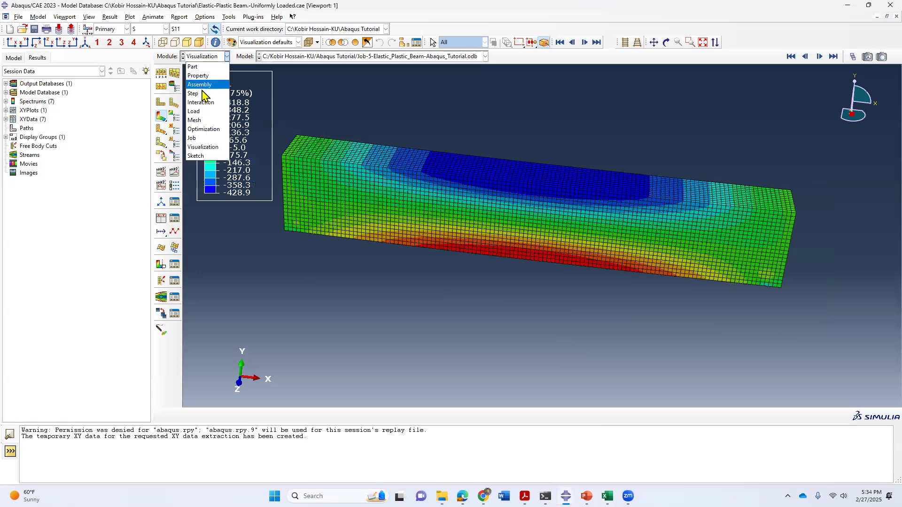
click(205, 111)
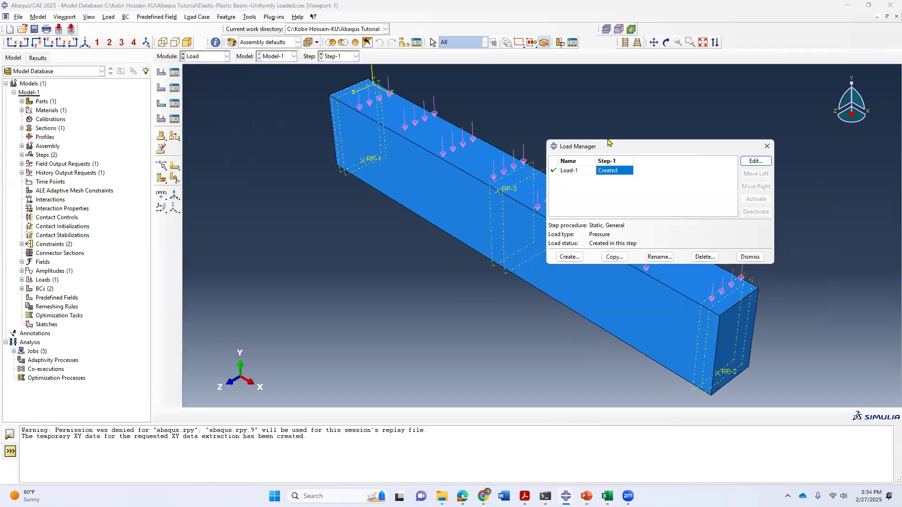
Step: Review the Load-1 pressure load of Step-1 beside the beam's load arrows, repositioning the Load Manager as needed, and dismiss it unchanged
drag(706, 150, 422, 267)
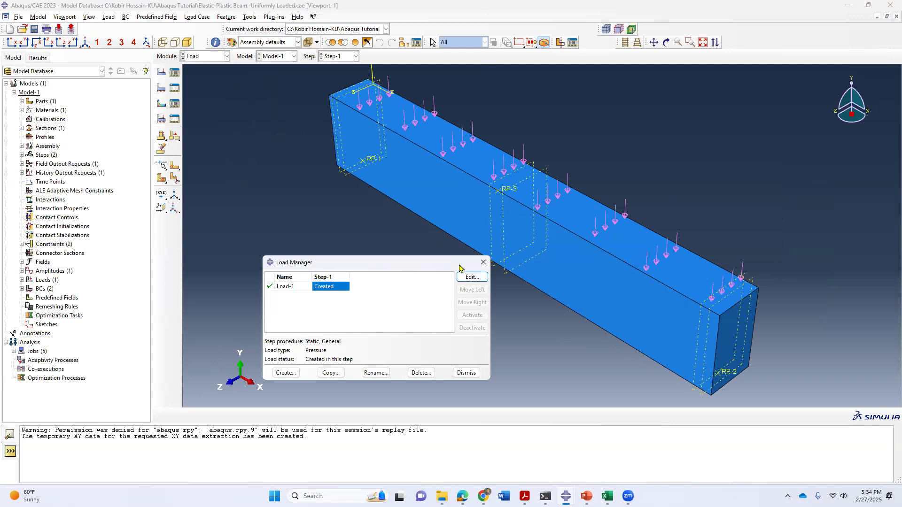
drag(459, 267, 500, 226)
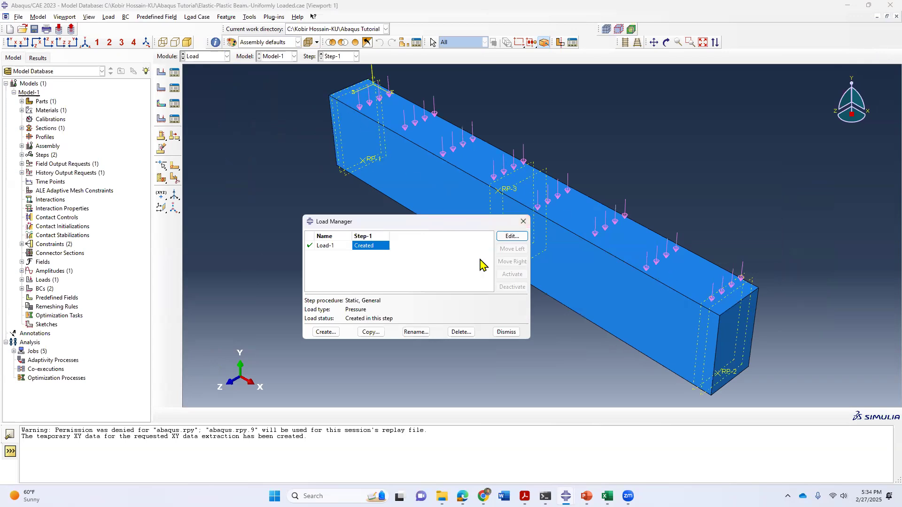
drag(476, 222, 480, 192)
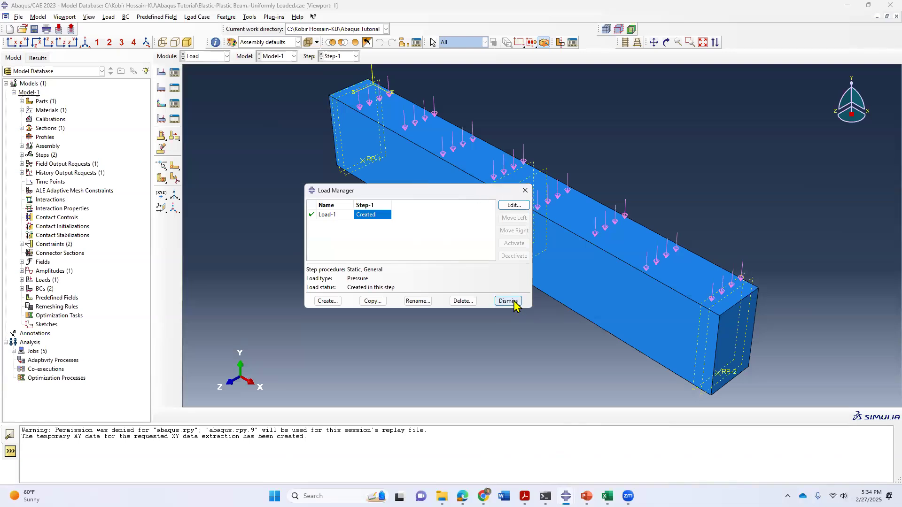
drag(499, 192, 494, 216)
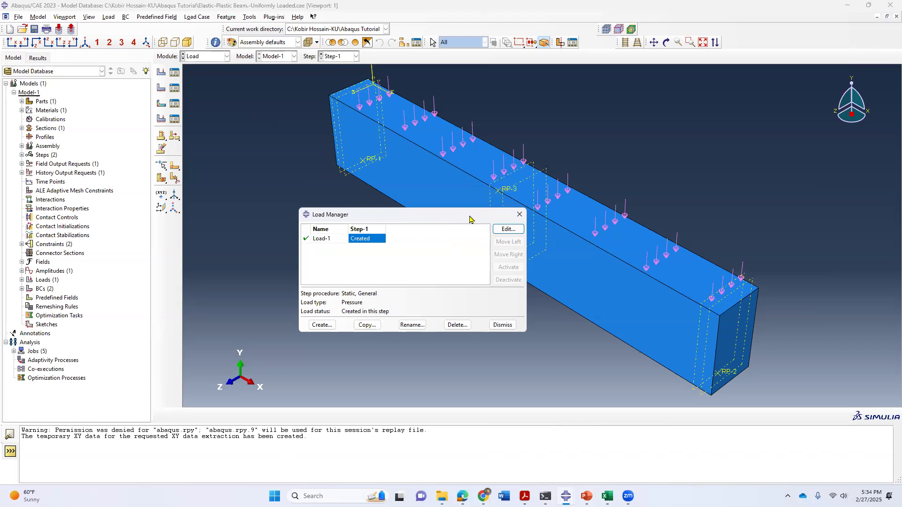
drag(469, 219, 456, 222)
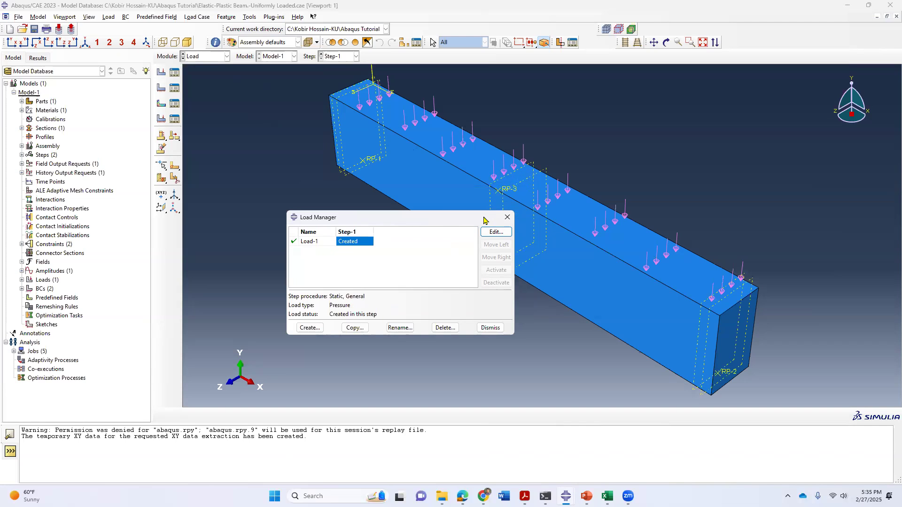
drag(484, 217, 445, 197)
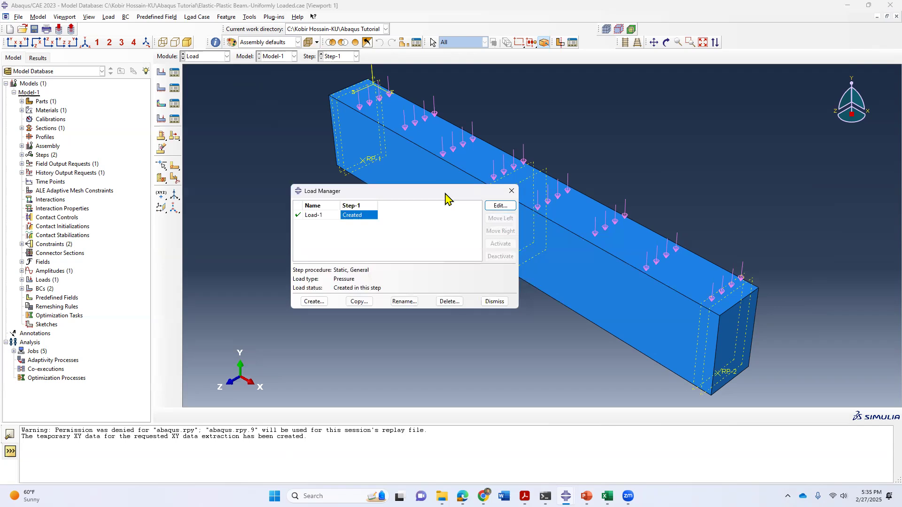
drag(446, 194, 468, 229)
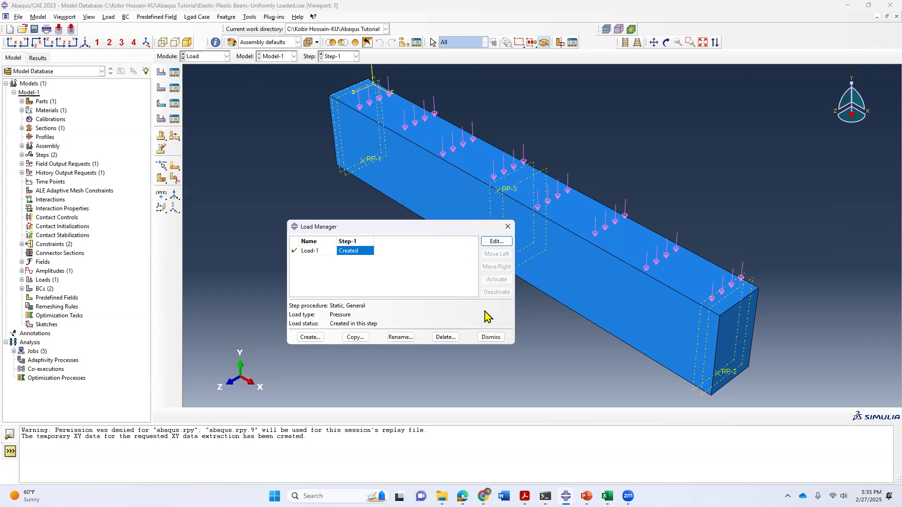
click(491, 337)
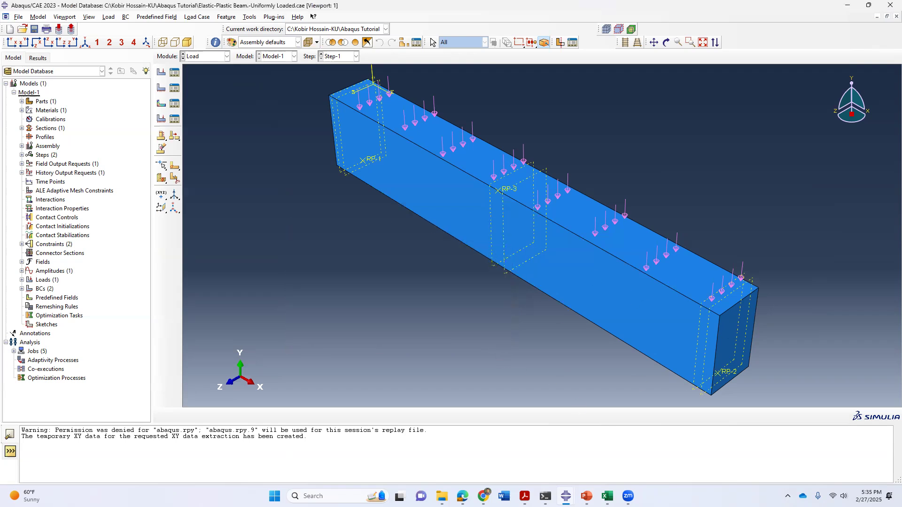
Step: Switch to PowerPoint and return to the annotated stress-strain sketch and loaded beam on slide 2
click(587, 496)
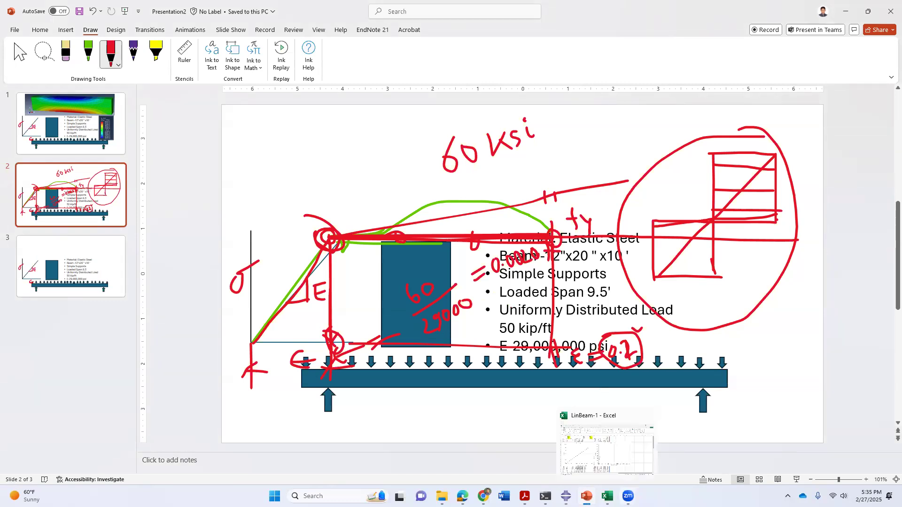
click(628, 496)
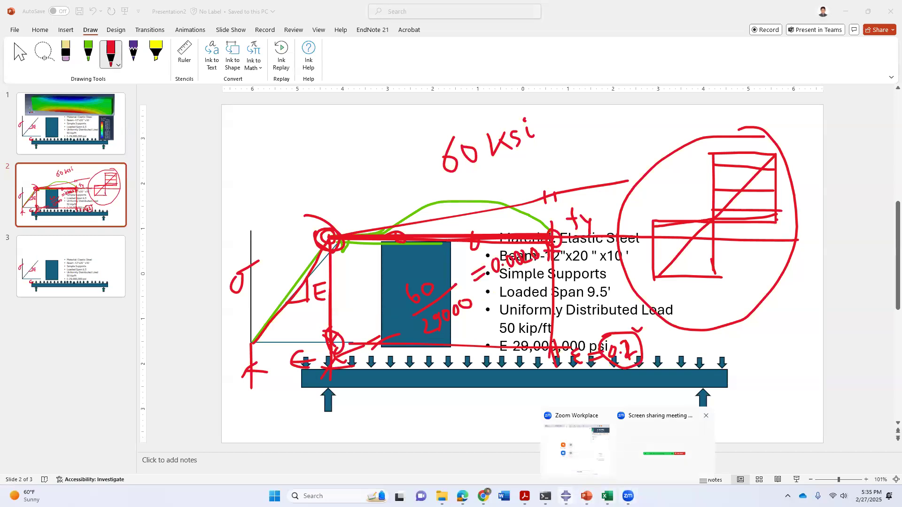
click(838, 397)
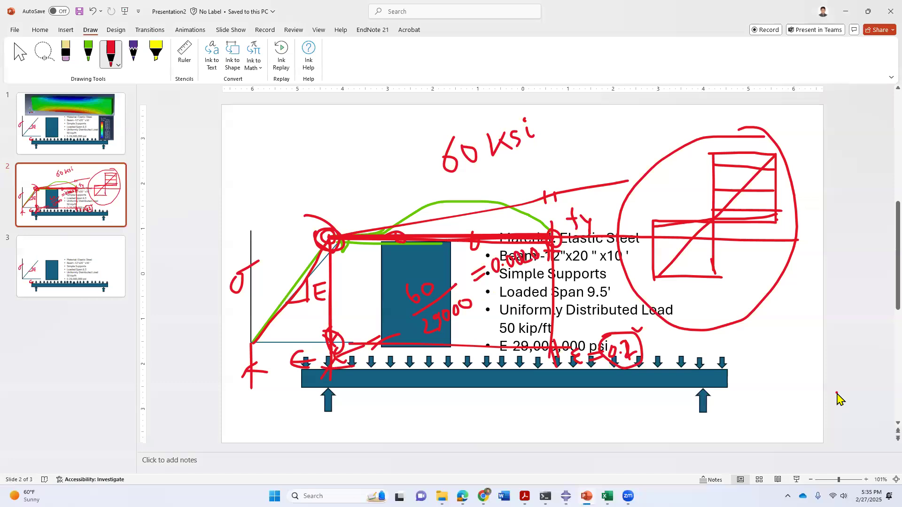